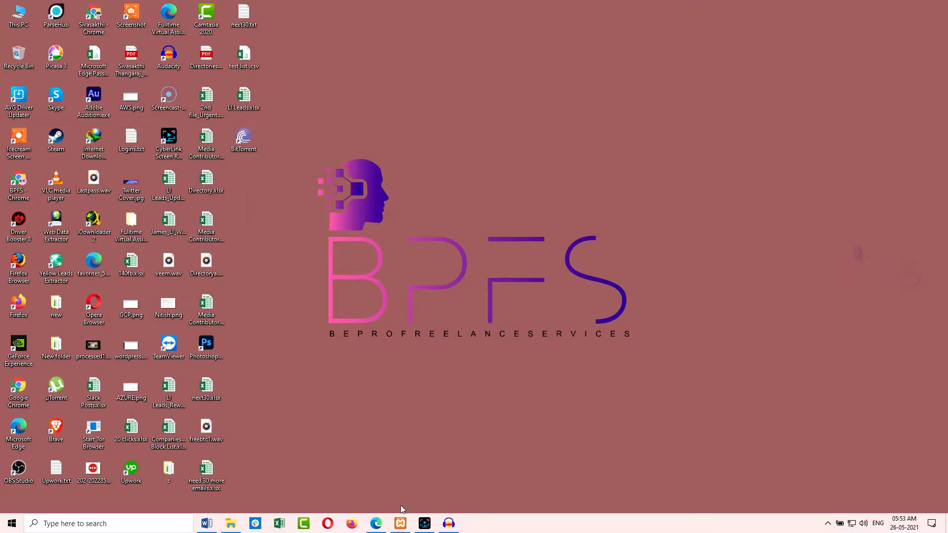
# - Examine the local WordPress site in Edge and the status of the Apache and MySQL modules in the XAMPP Control Panel
pyautogui.moveTo(377, 524)
pyautogui.click(409, 472)
pyautogui.click(200, 7)
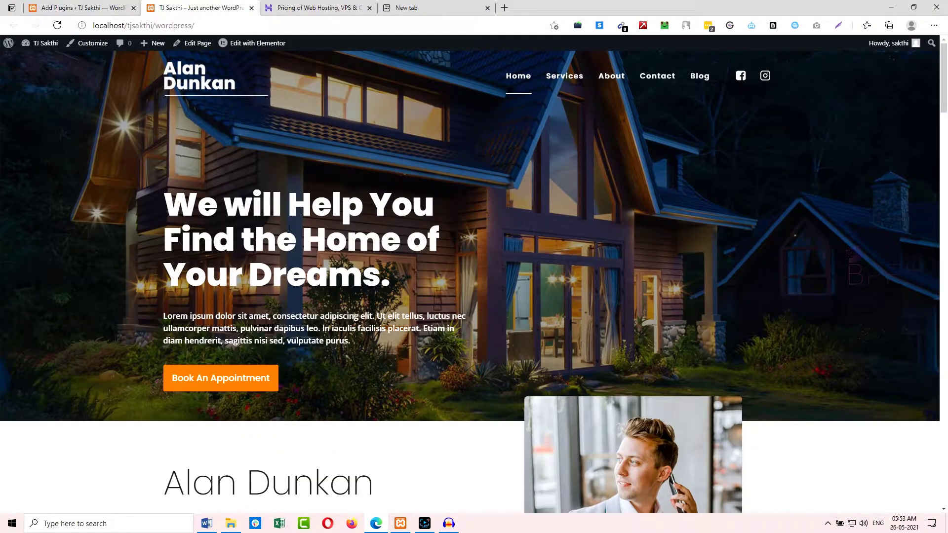
pyautogui.click(401, 523)
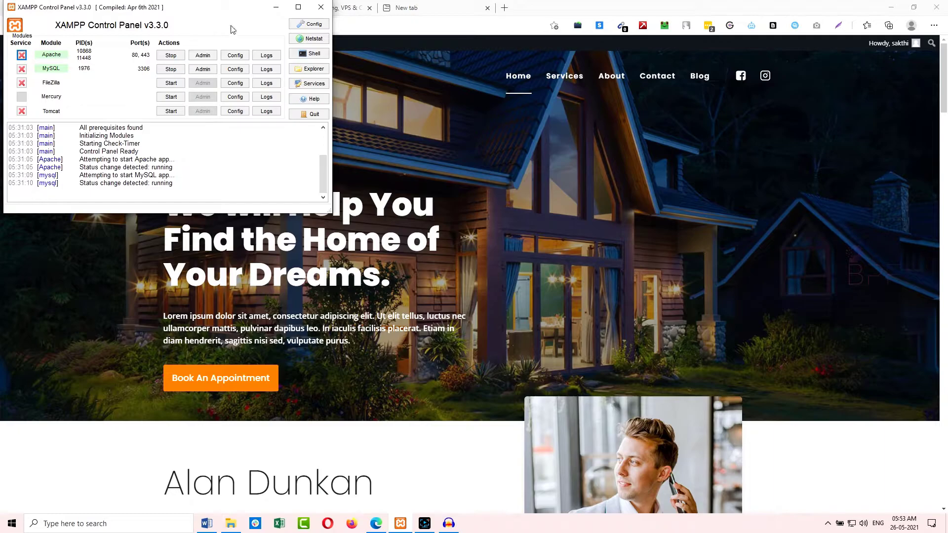
pyautogui.click(277, 8)
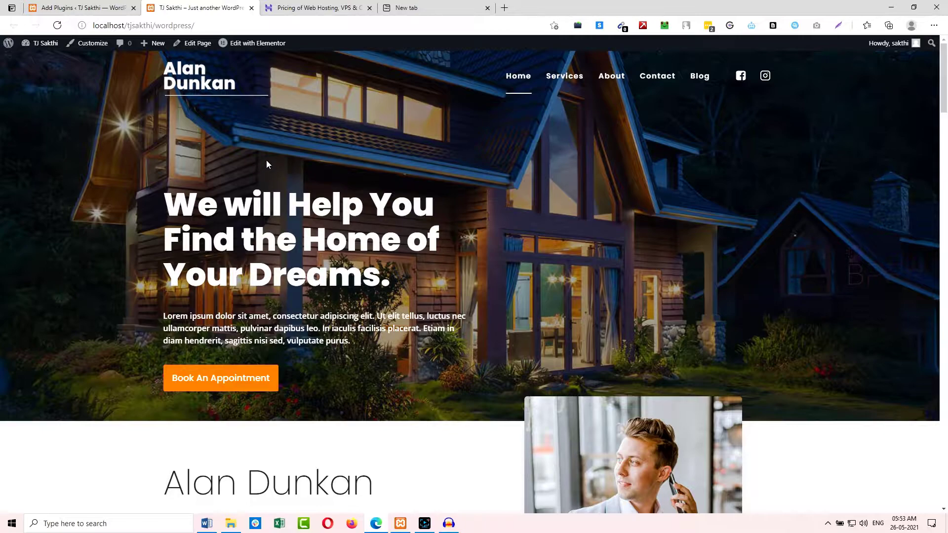
pyautogui.click(425, 6)
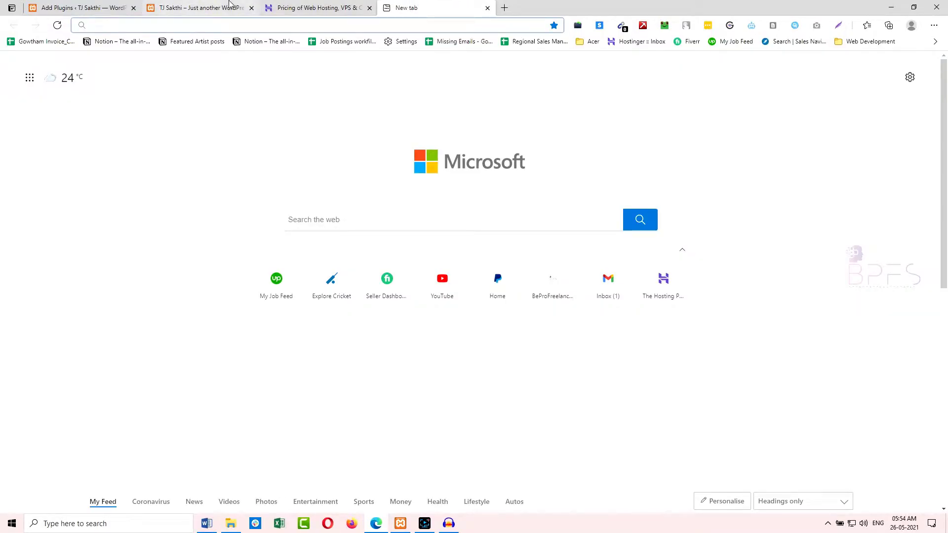
pyautogui.click(198, 7)
pyautogui.click(401, 522)
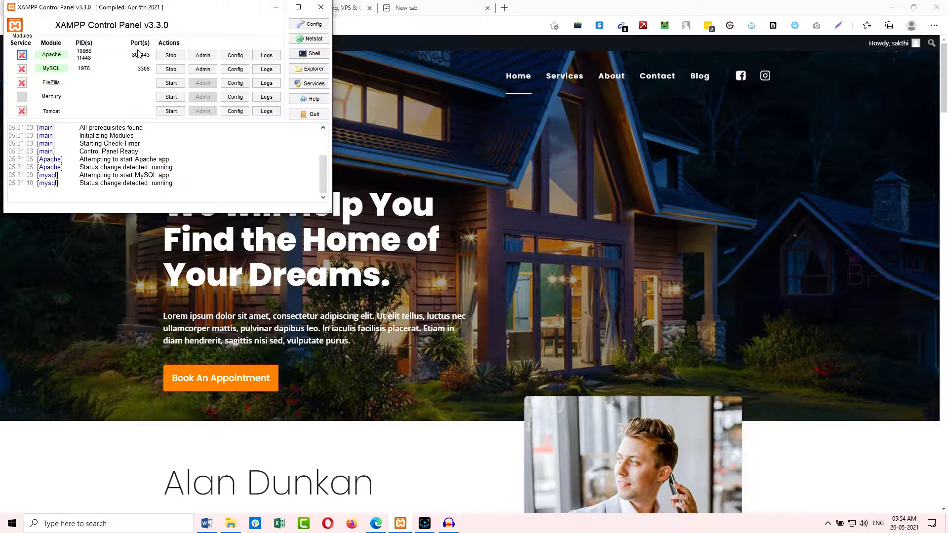
pyautogui.click(276, 7)
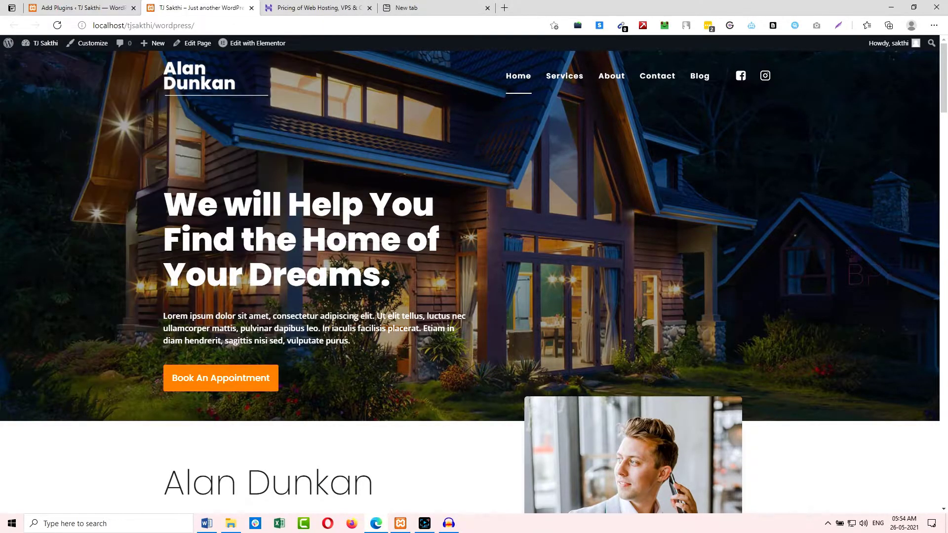
pyautogui.click(401, 522)
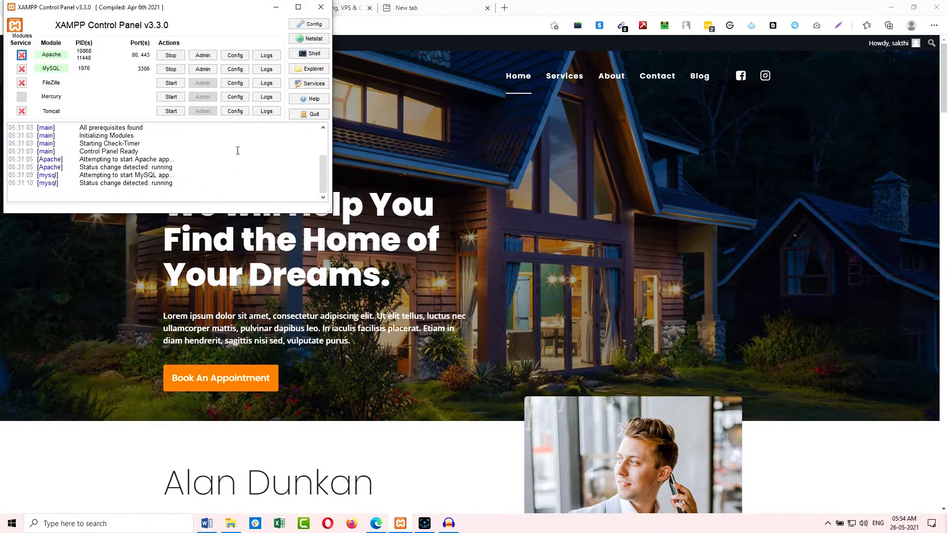
pyautogui.moveTo(197, 22); pyautogui.dragTo(270, 38)
pyautogui.click(408, 7)
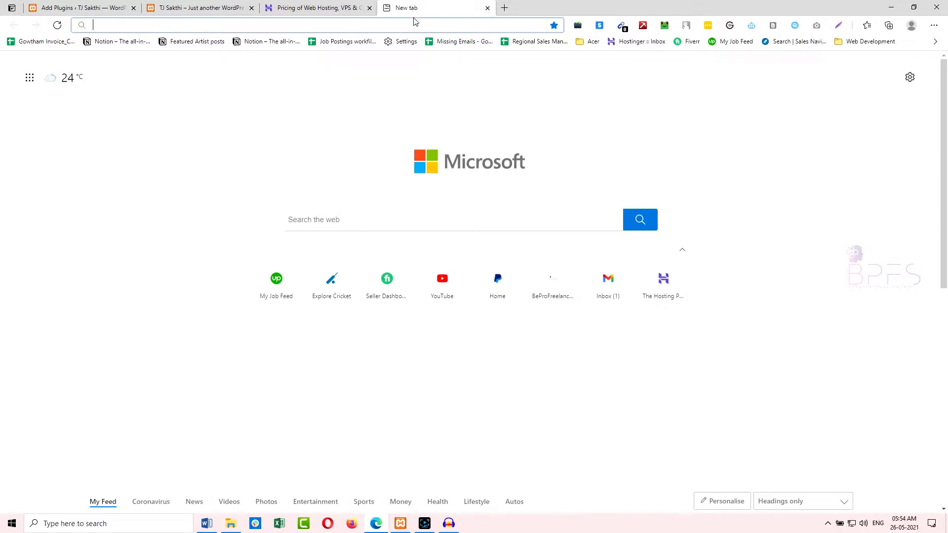
# - Examine the price and features of the Premium shared web hosting plan on Hostinger's pricing page
pyautogui.click(354, 6)
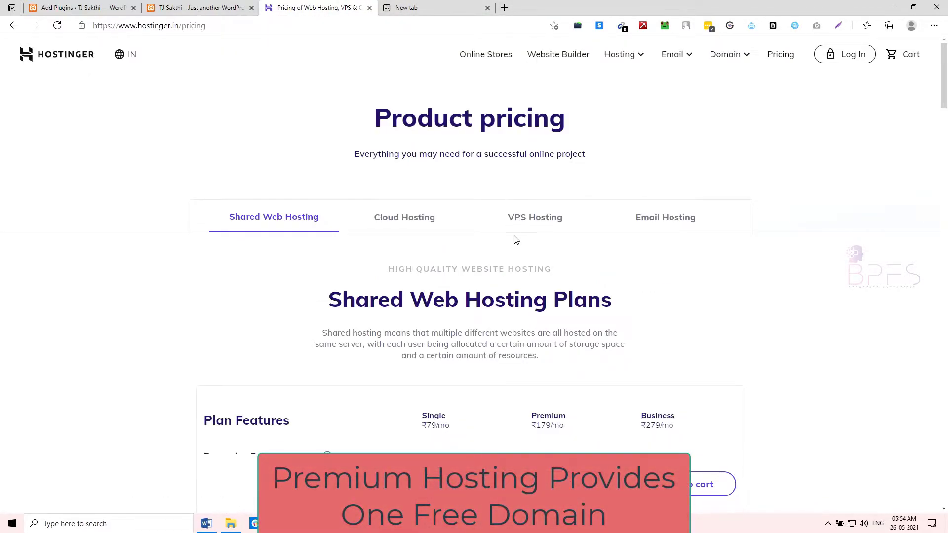
pyautogui.scroll(-3, 408, 197)
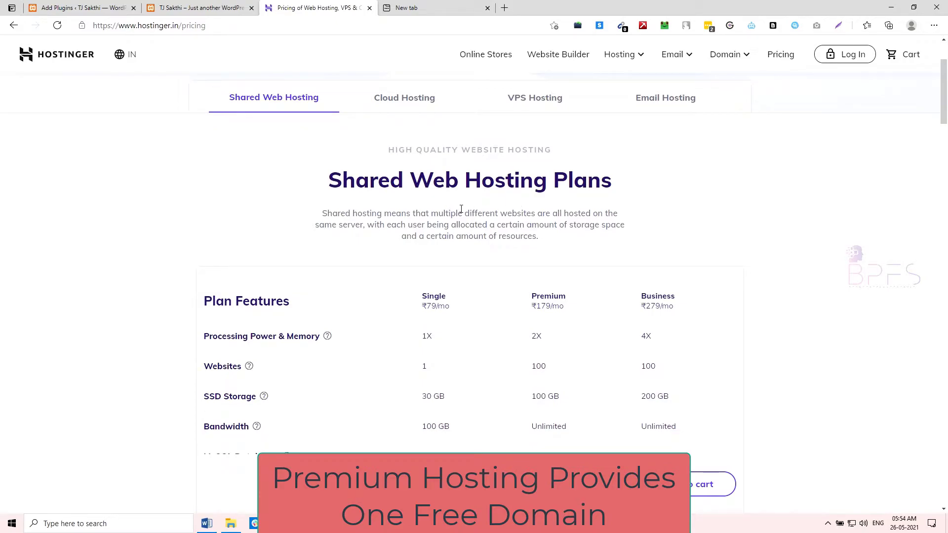
pyautogui.scroll(-3, 481, 222)
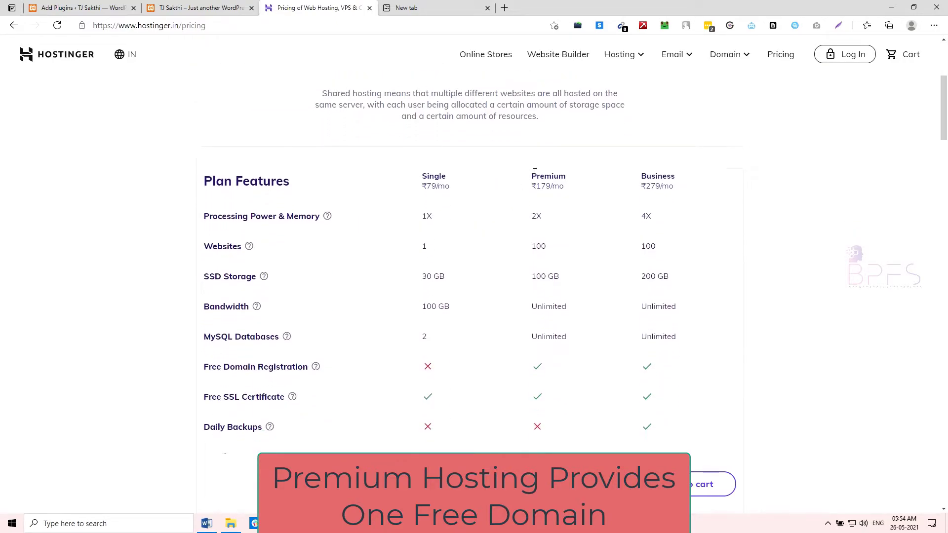
pyautogui.moveTo(531, 180); pyautogui.dragTo(556, 187)
pyautogui.click(564, 181)
pyautogui.click(563, 188)
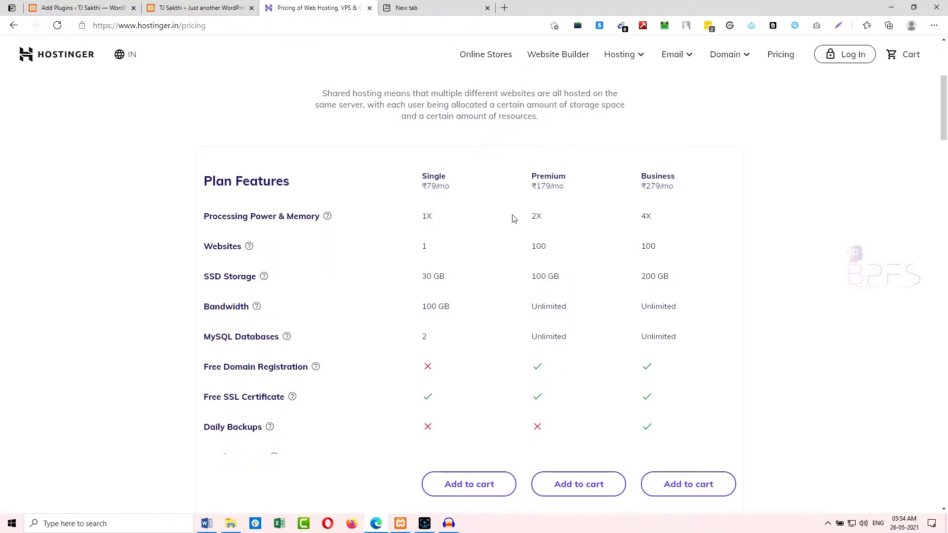
pyautogui.moveTo(532, 217); pyautogui.dragTo(556, 275)
pyautogui.click(550, 277)
pyautogui.moveTo(537, 336); pyautogui.dragTo(562, 339)
pyautogui.click(563, 339)
pyautogui.scroll(5, 543, 332)
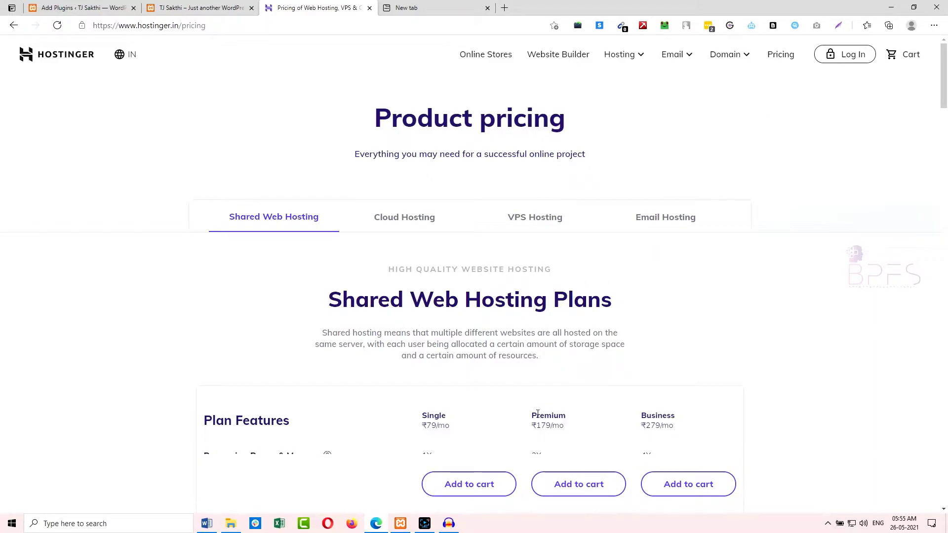
# - Log in to Hostinger and open the hosting management page for beprofreelanceservices.com
pyautogui.click(829, 67)
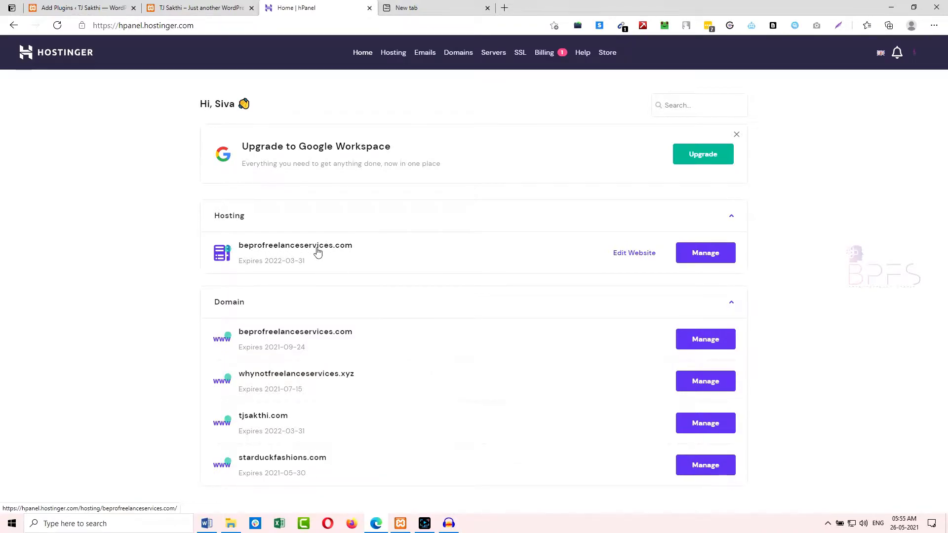
pyautogui.click(206, 7)
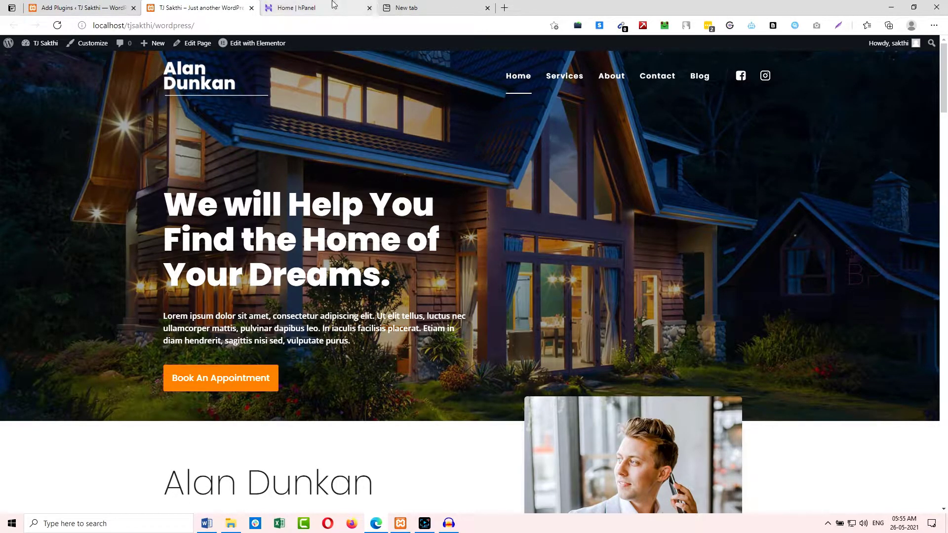
pyautogui.click(376, 7)
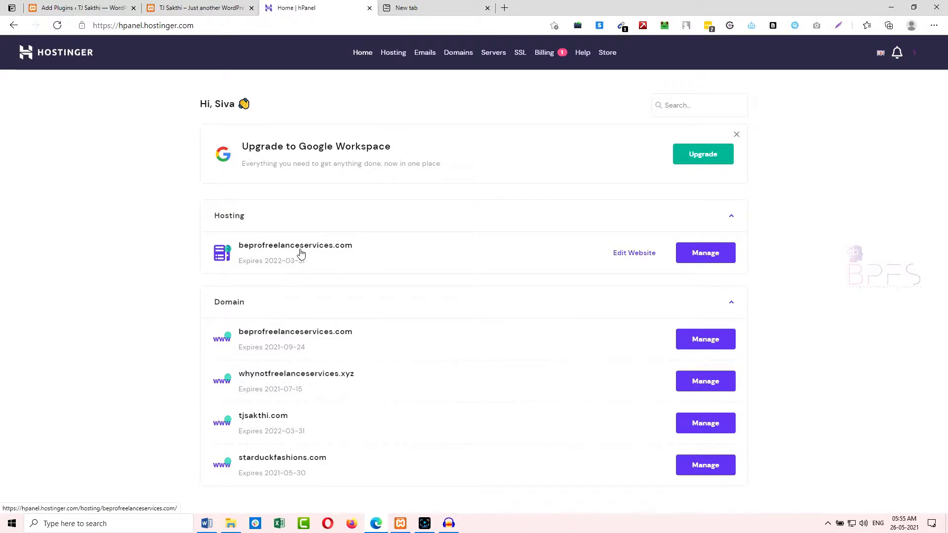
pyautogui.click(713, 256)
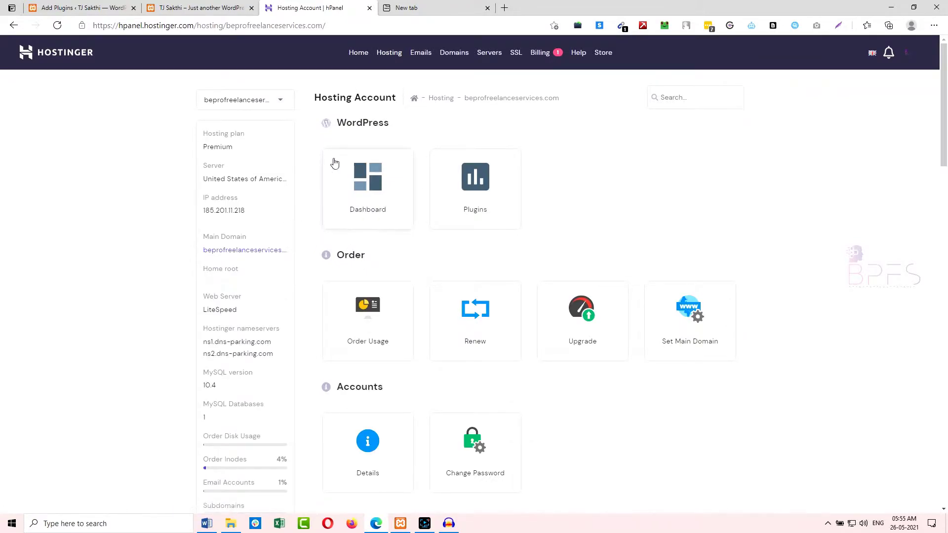
# - Add a new website to the hosting account with the domain tjsakthi.com and enter its website password
pyautogui.click(278, 100)
pyautogui.click(250, 123)
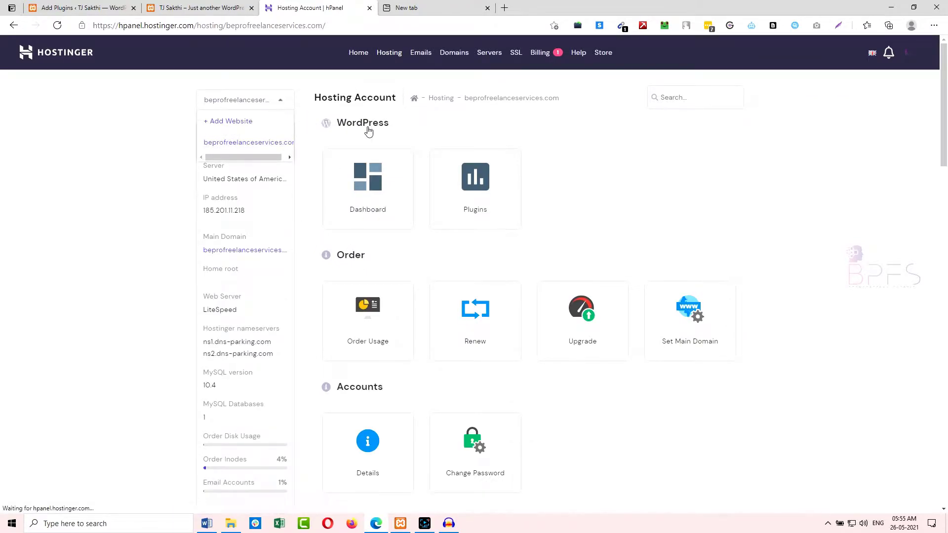
pyautogui.scroll(-1, 444, 232)
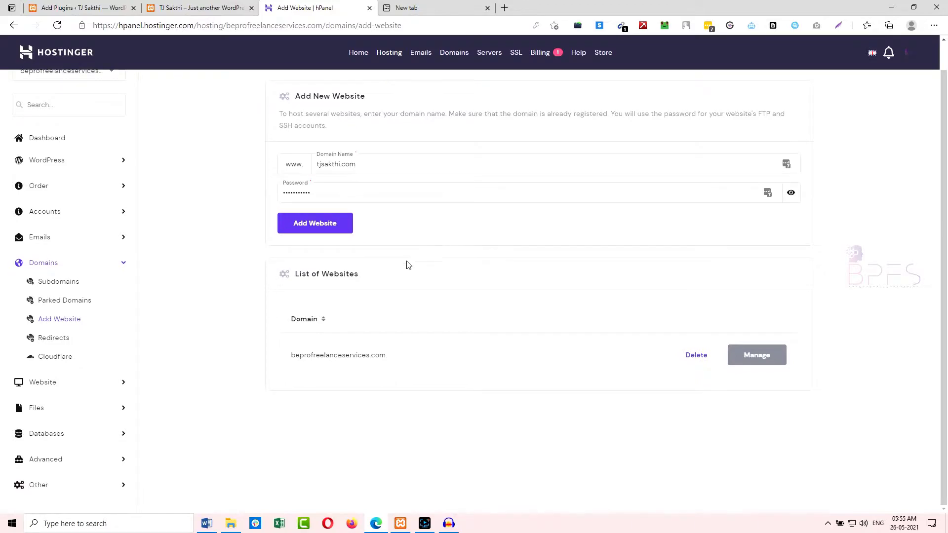
pyautogui.click(366, 165)
pyautogui.click(295, 192)
pyautogui.click(356, 135)
pyautogui.click(337, 164)
pyautogui.tripleClick(336, 164)
pyautogui.click(301, 195)
pyautogui.doubleClick(302, 194)
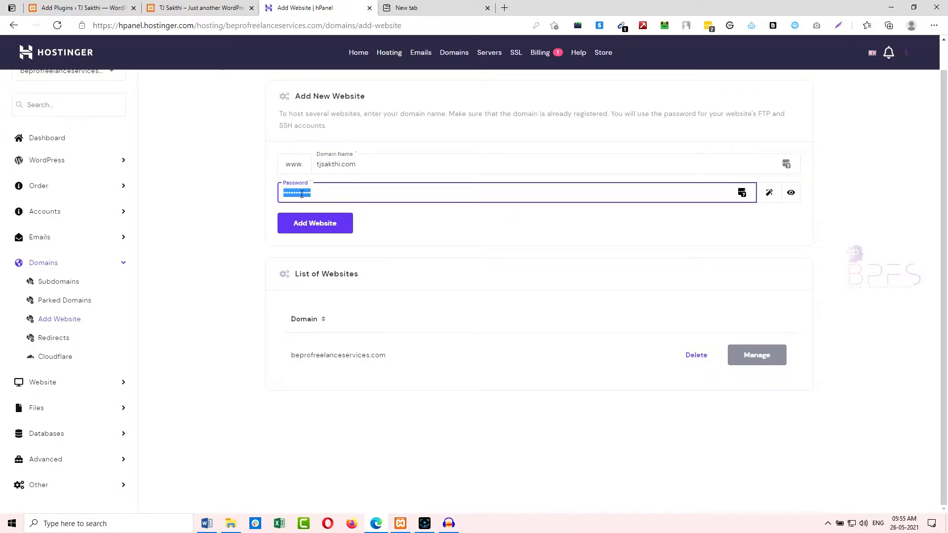
pyautogui.write('T••••••••')
pyautogui.click(327, 225)
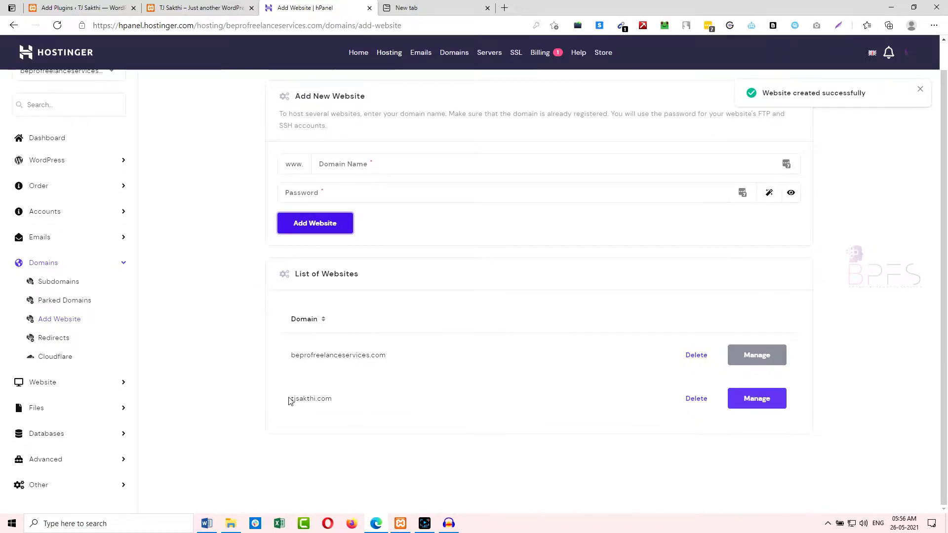
# - Open the hosting management page of the newly added tjsakthi.com website
pyautogui.moveTo(291, 398); pyautogui.dragTo(326, 398)
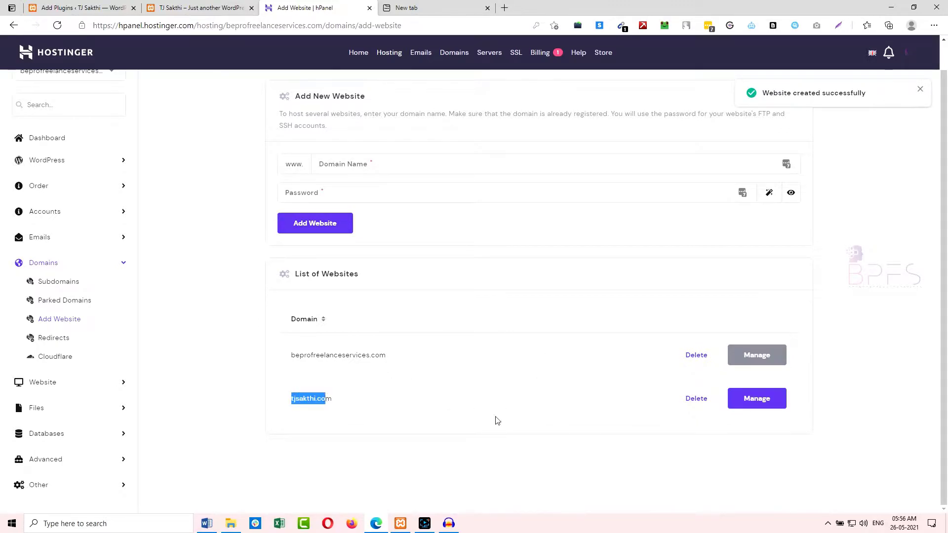
pyautogui.click(327, 398)
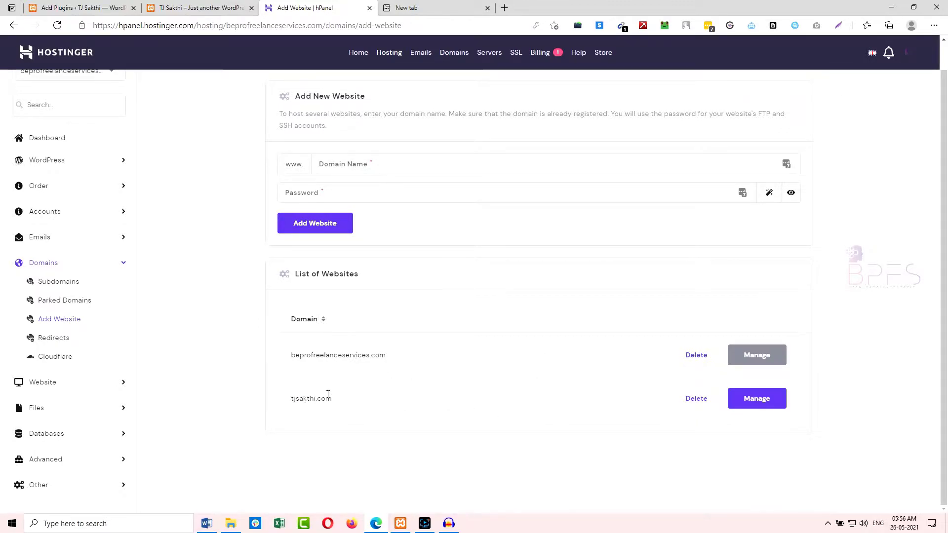
pyautogui.click(747, 405)
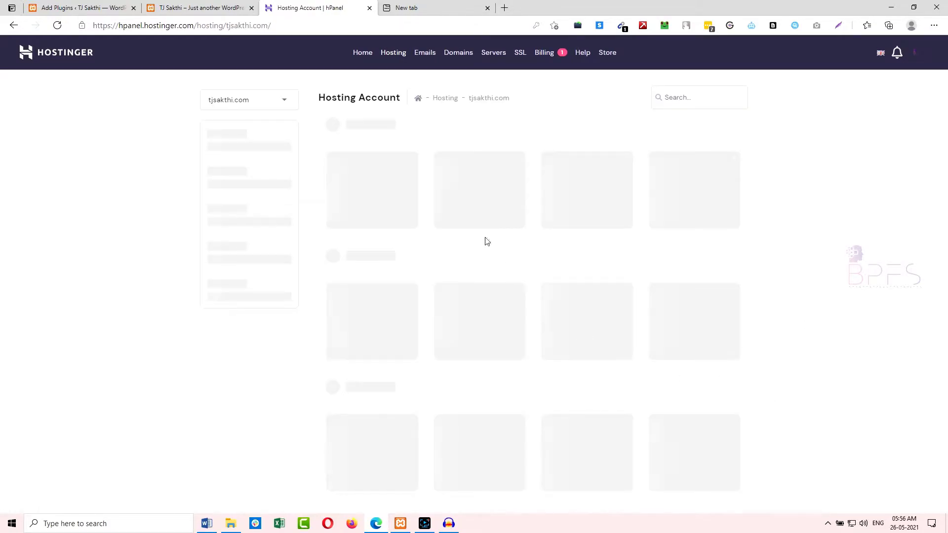
pyautogui.click(253, 104)
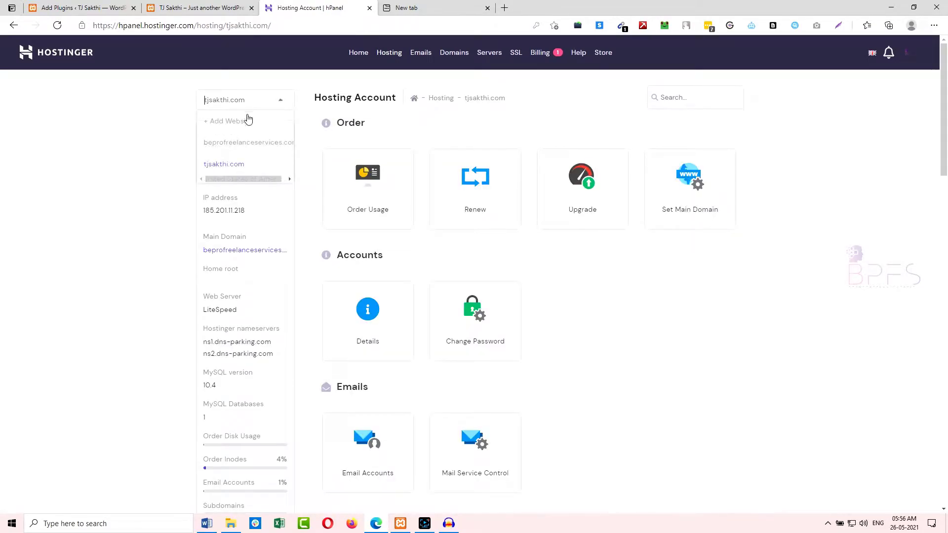
pyautogui.click(223, 164)
# - Create a MySQL database for tjsakthi.com, using tjsakthi as both the database name and the username suffix
pyautogui.scroll(-15, 587, 275)
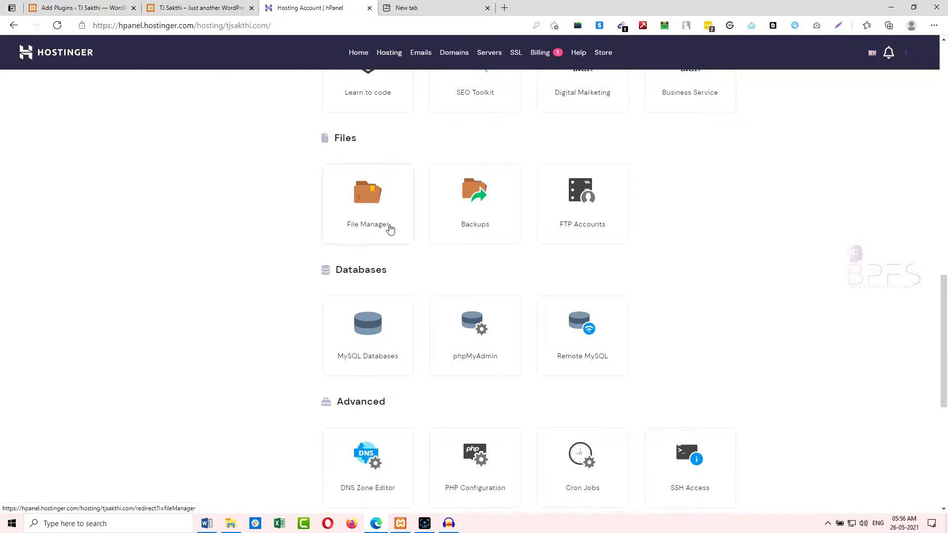
pyautogui.scroll(-3, 390, 232)
pyautogui.click(379, 235)
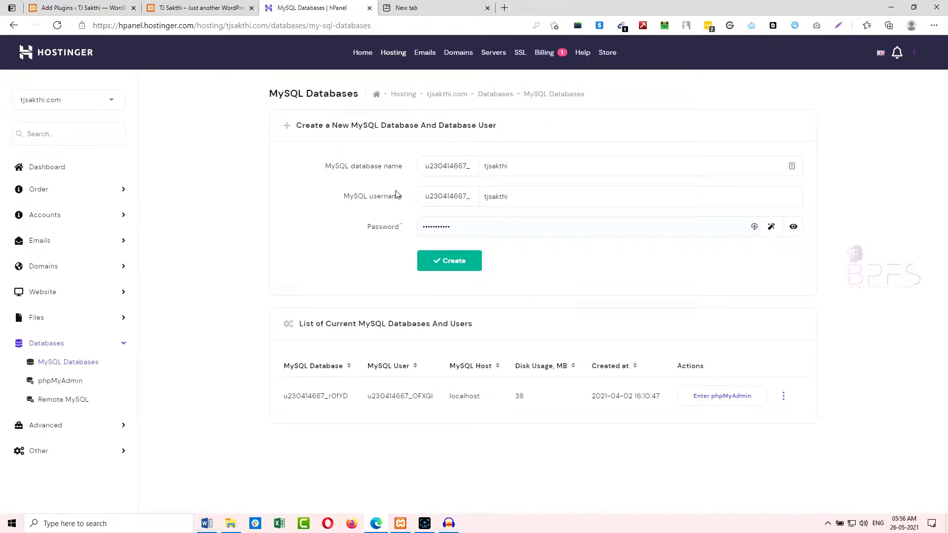
pyautogui.click(439, 262)
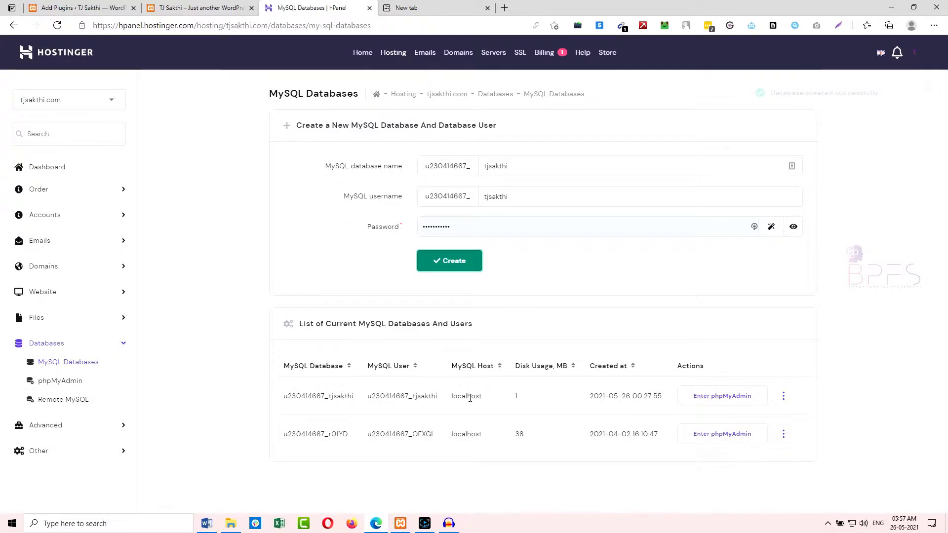
# - Return to the tjsakthi.com hosting dashboard and examine its Website tools, including the Auto Installer
pyautogui.click(44, 296)
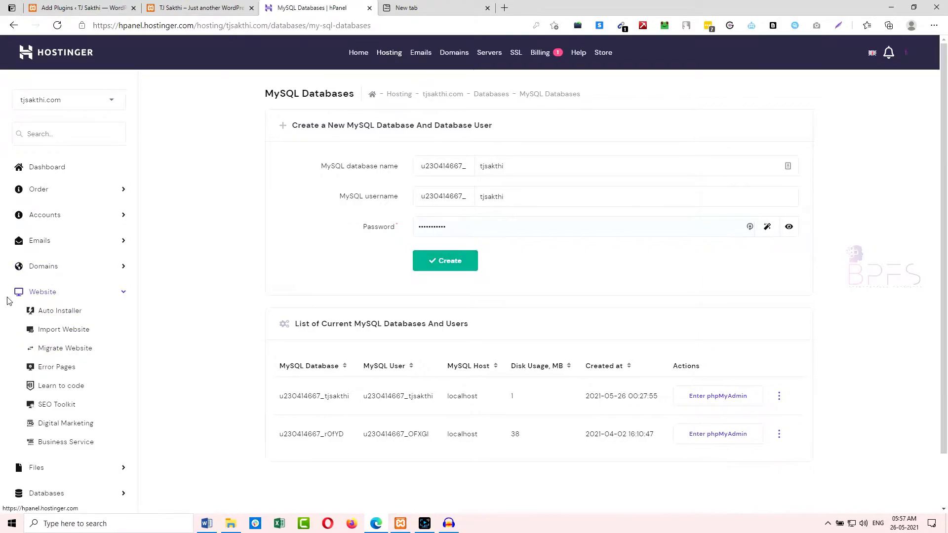
pyautogui.click(46, 169)
pyautogui.click(454, 126)
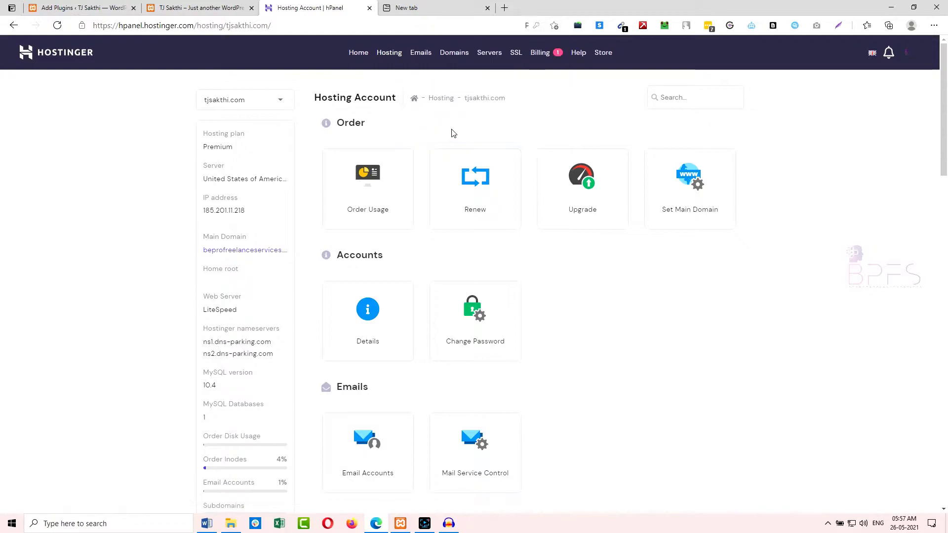
pyautogui.scroll(-10, 457, 275)
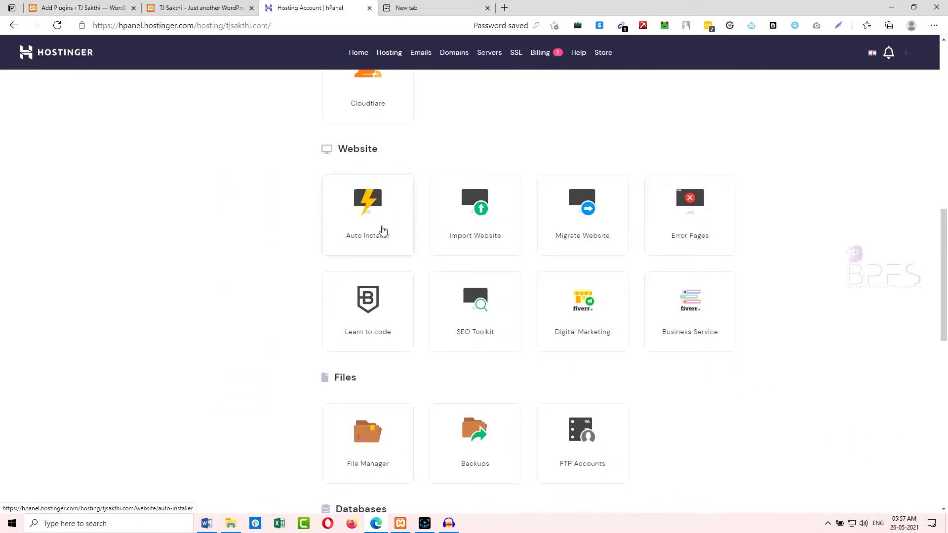
pyautogui.scroll(10, 436, 247)
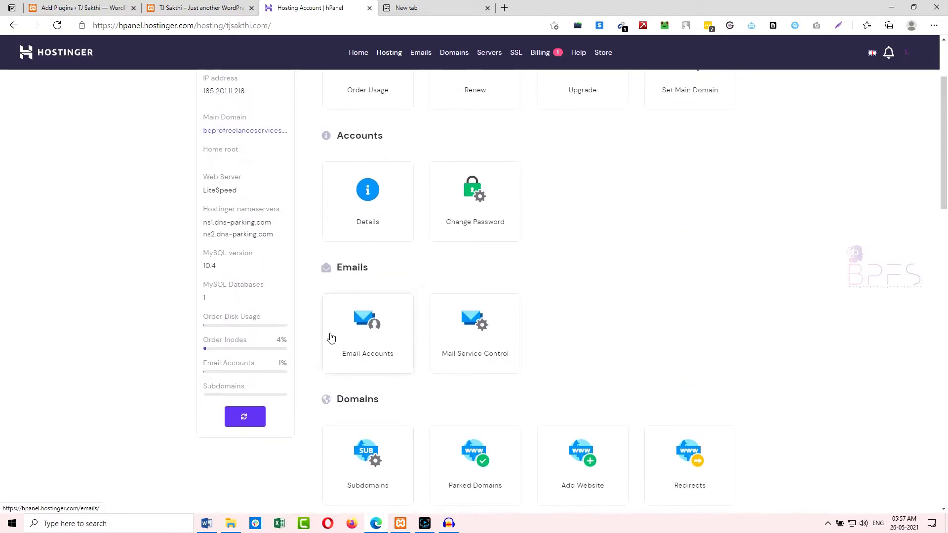
pyautogui.scroll(-7, 387, 329)
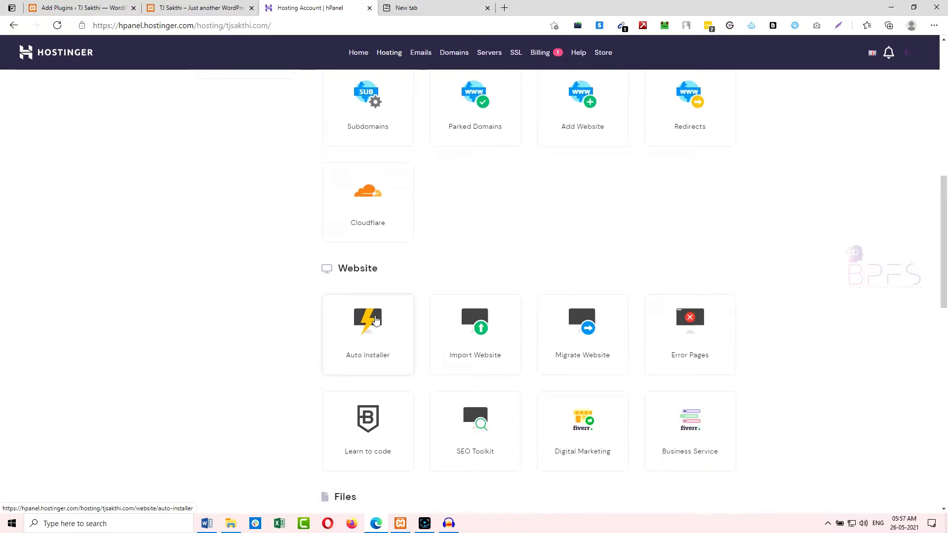
pyautogui.scroll(10, 375, 321)
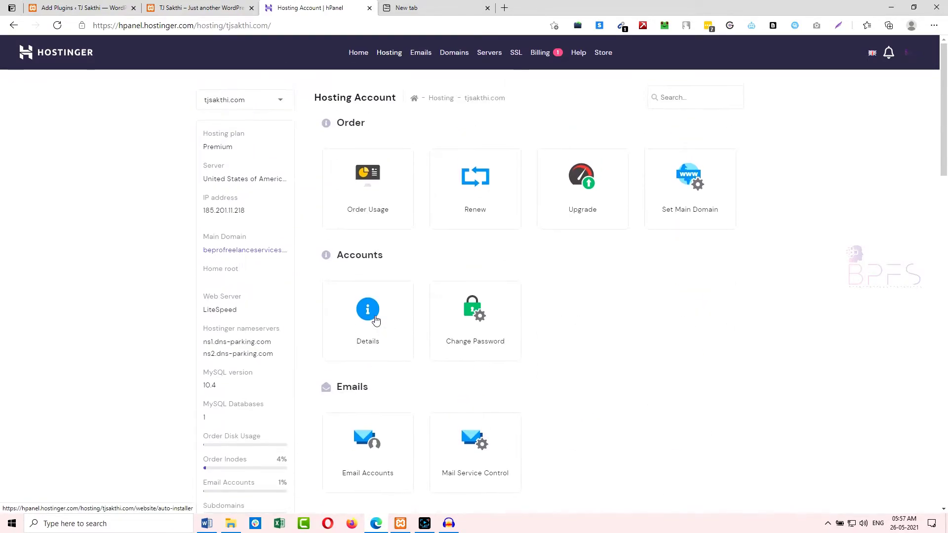
pyautogui.moveTo(513, 100); pyautogui.dragTo(465, 100)
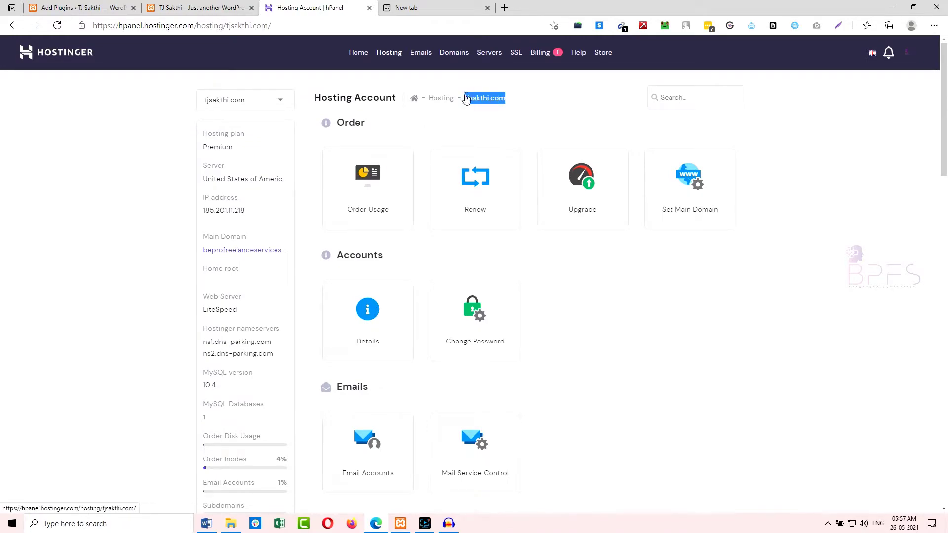
pyautogui.click(420, 8)
pyautogui.write('Fluent Forms')
pyautogui.press('Return')
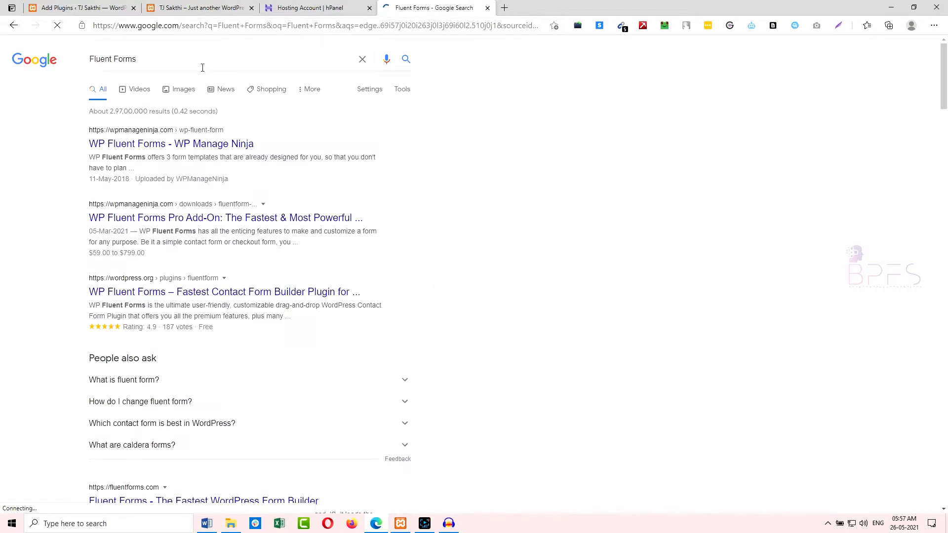
# - Open tjsakthi.com from the hosting account page and examine the default page it serves
pyautogui.click(311, 8)
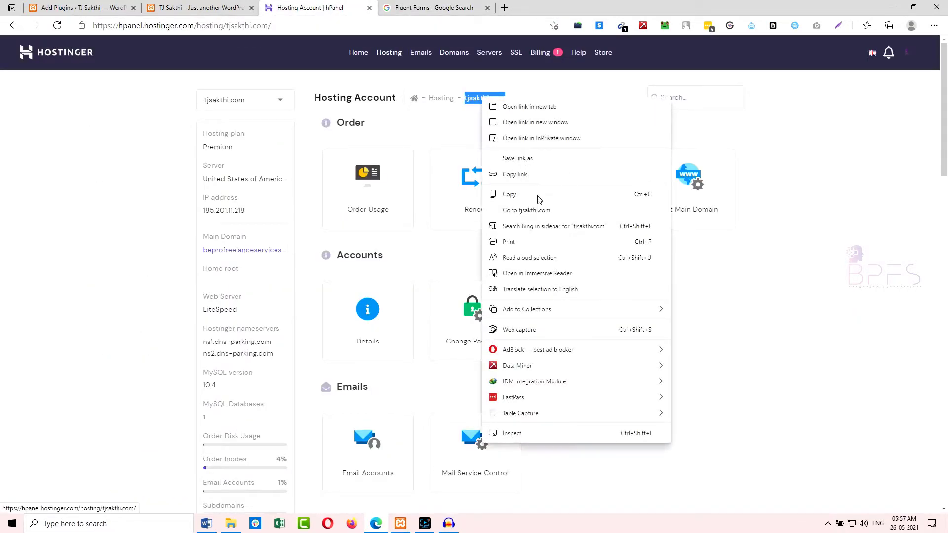
pyautogui.click(542, 211)
pyautogui.click(605, 8)
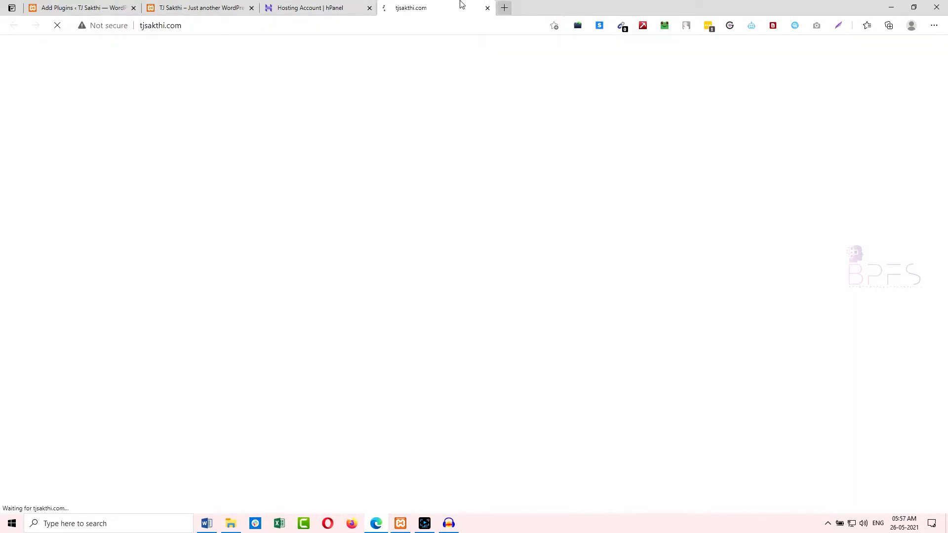
pyautogui.moveTo(380, 121); pyautogui.dragTo(504, 118)
pyautogui.click(459, 108)
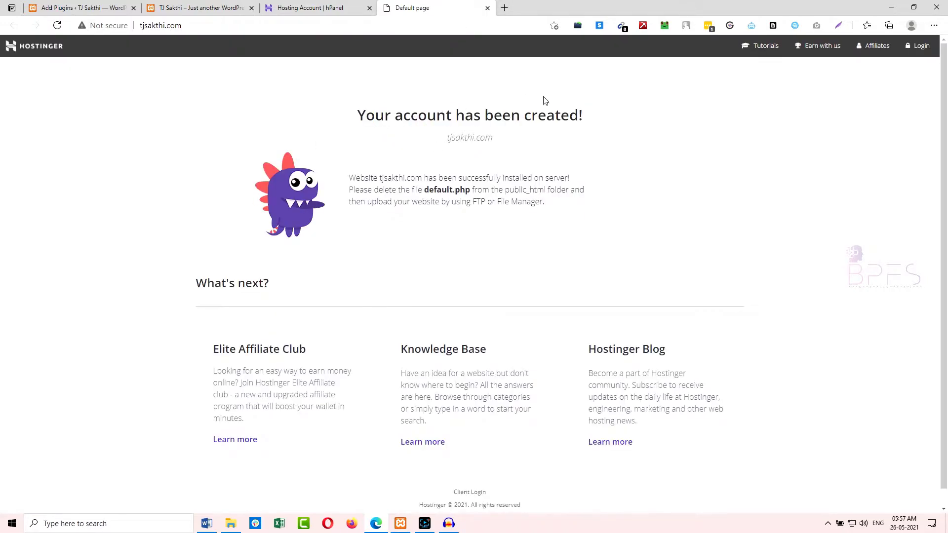
# - Open the WordPress installation form in the Auto Installer for tjsakthi.com
pyautogui.hotkey('ctrl', 'shift', 'Tab')
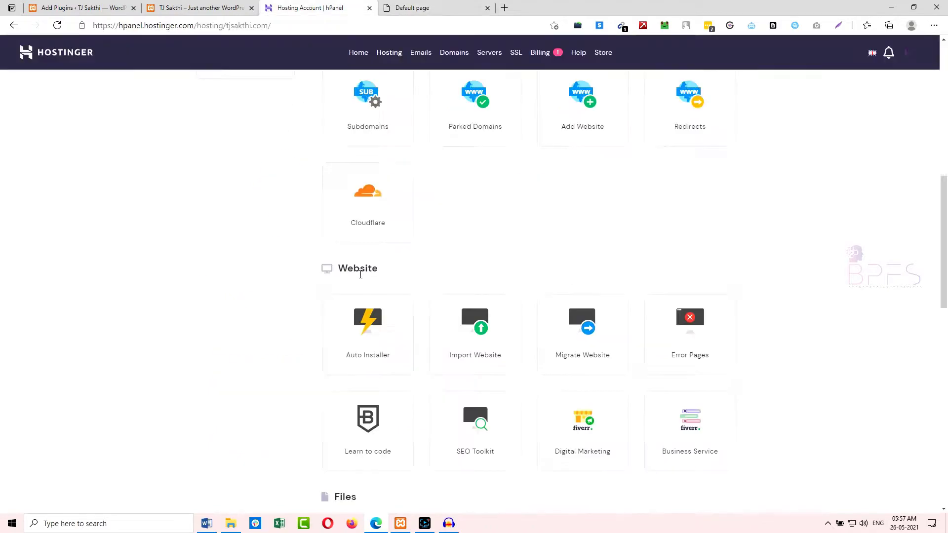
pyautogui.click(339, 353)
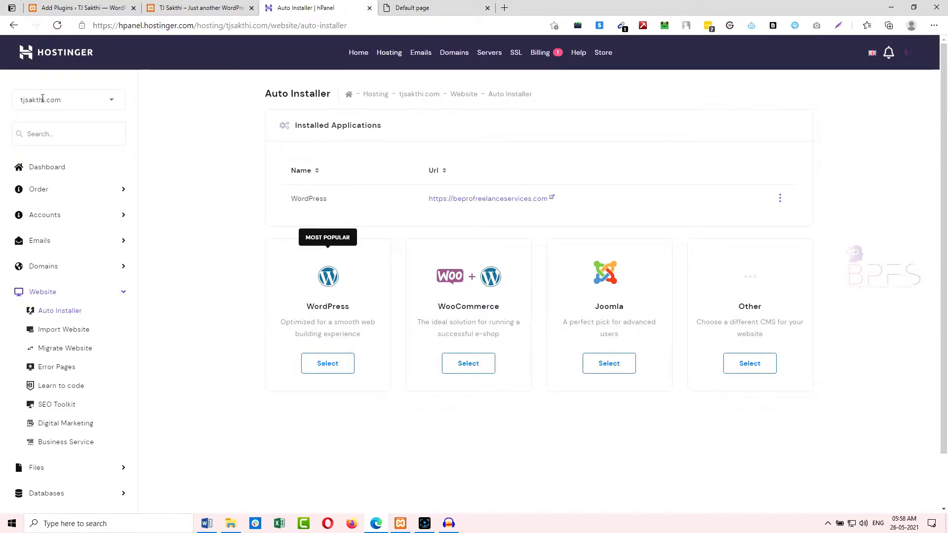
pyautogui.click(323, 364)
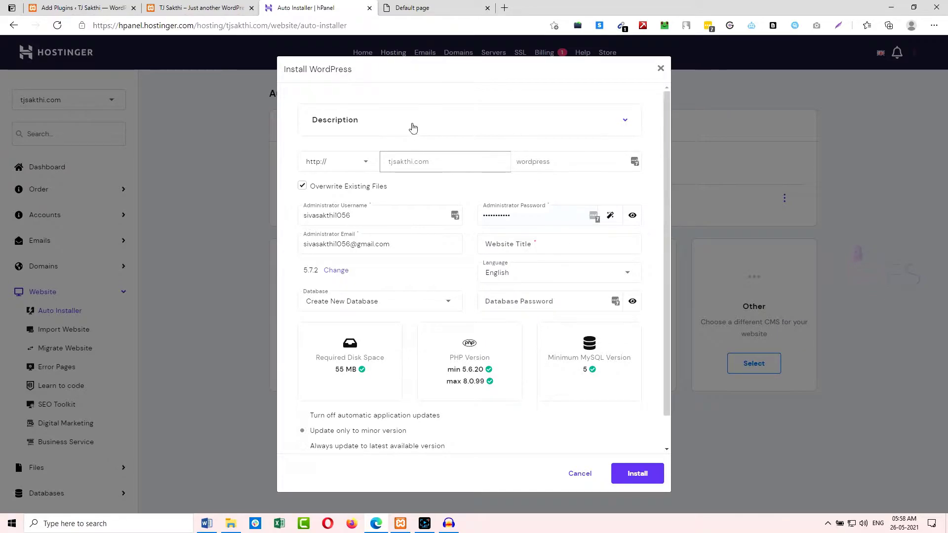
# - Fill in the administrator username and password from the saved login and set the website title to Tj Sakthi
pyautogui.click(325, 216)
pyautogui.press('Down')
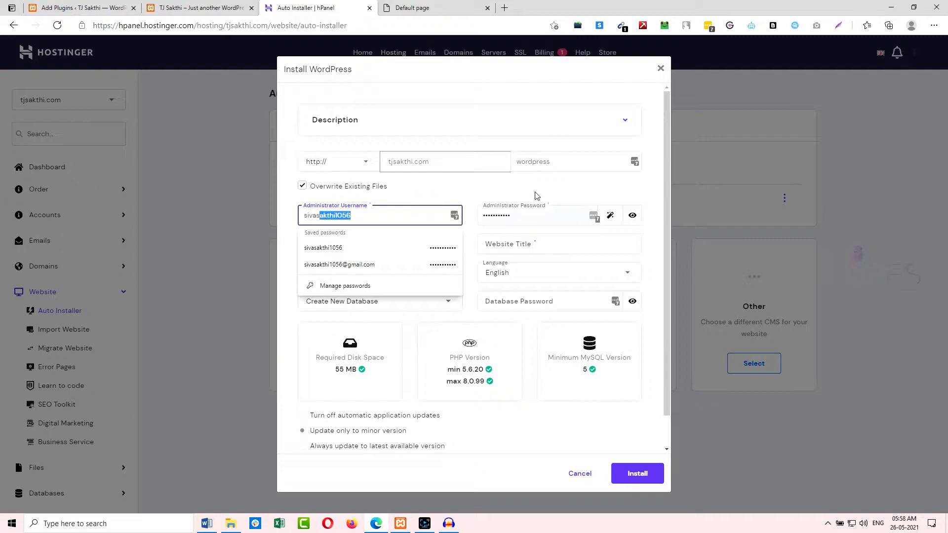
pyautogui.press('Return')
pyautogui.click(538, 241)
pyautogui.write('TJ Sakthi')
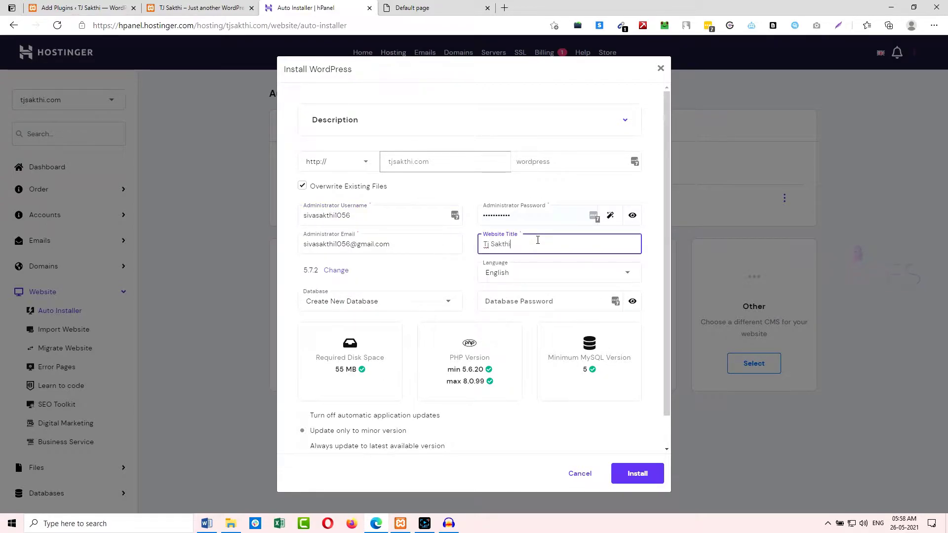
# - Choose the existing tjsakthi database for the installation and enter its database password
pyautogui.click(431, 304)
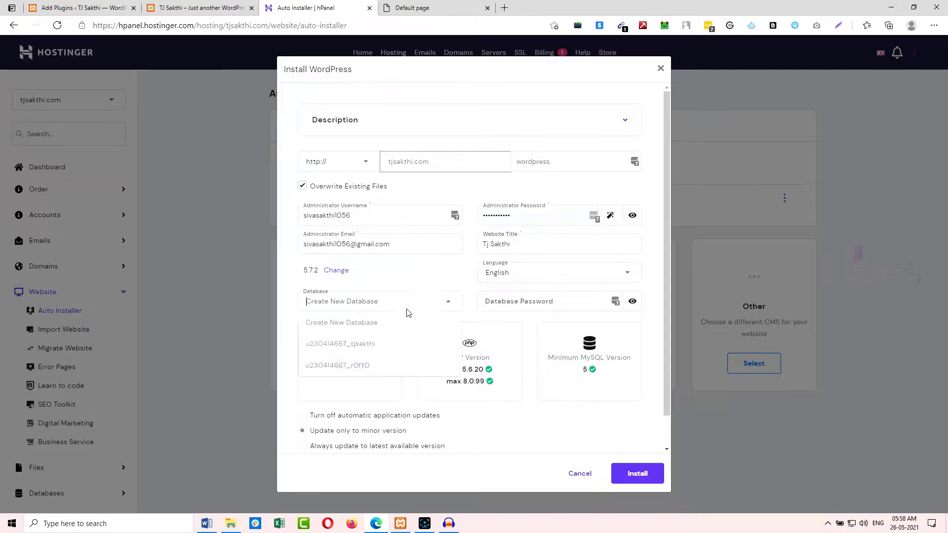
pyautogui.click(358, 345)
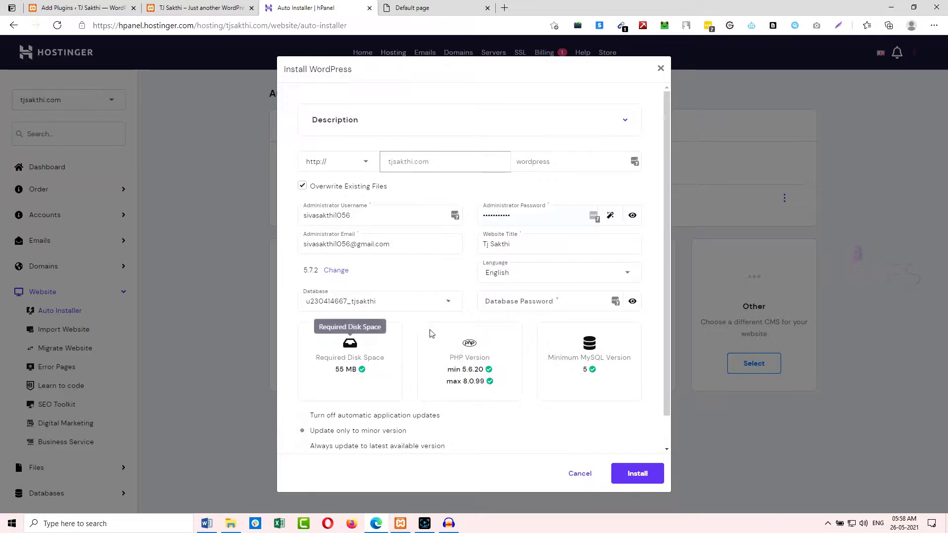
pyautogui.click(532, 303)
pyautogui.write('•••••••')
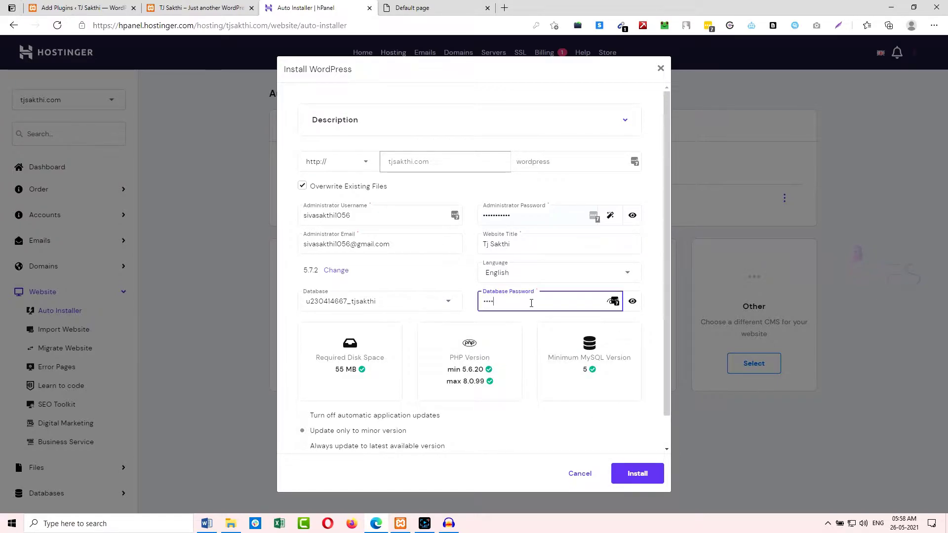
pyautogui.write('••••')
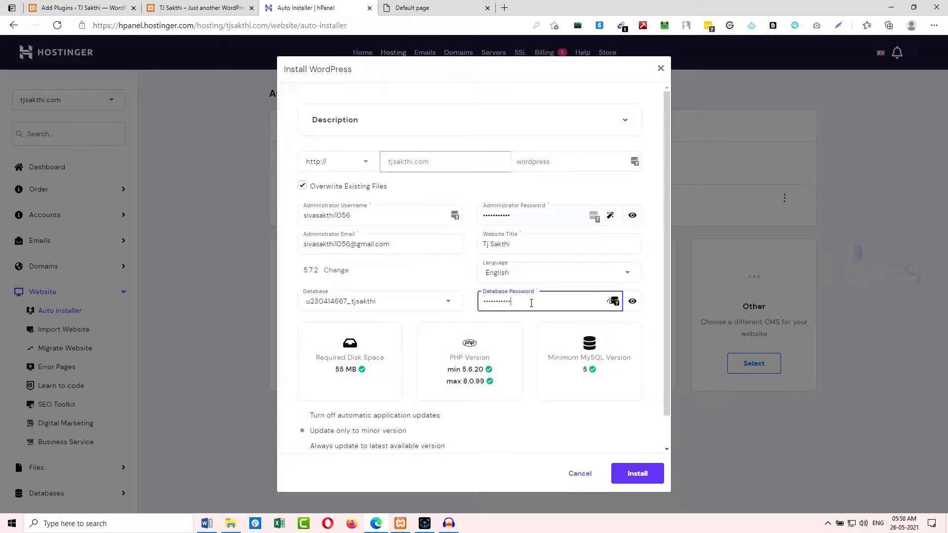
# - Install WordPress on tjsakthi.com and update the saved login in both LastPass and the browser
pyautogui.scroll(-1, 448, 377)
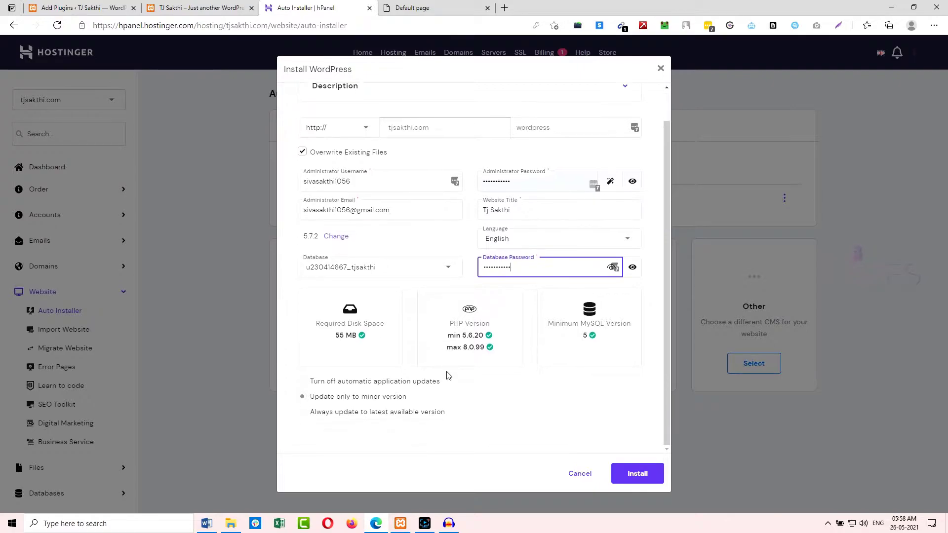
pyautogui.click(645, 474)
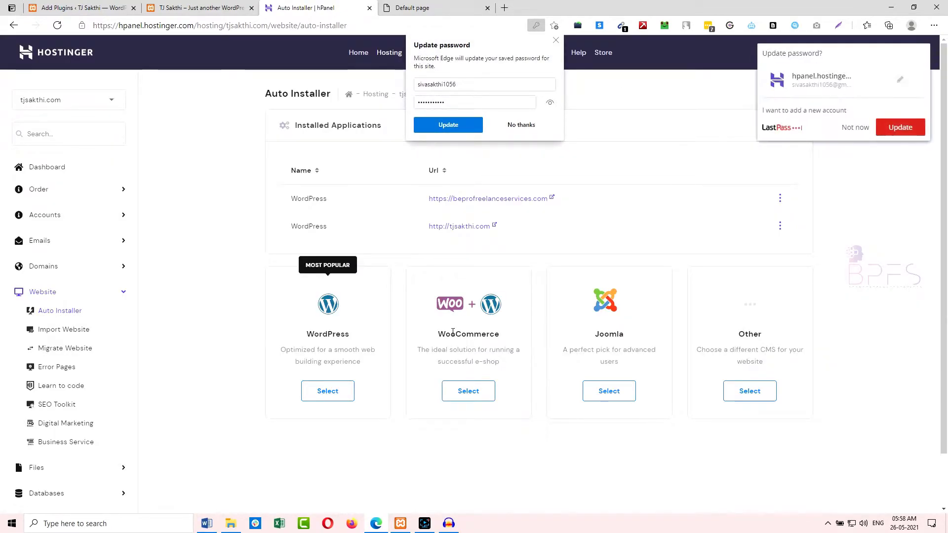
pyautogui.click(901, 127)
pyautogui.click(449, 125)
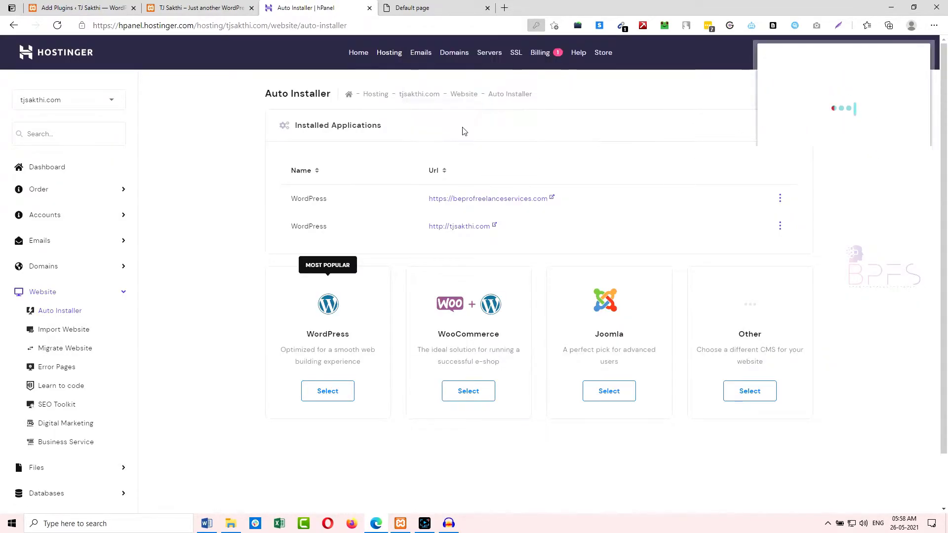
# - Open the newly installed tjsakthi.com site from the installed applications and compare it with the earlier default page
pyautogui.moveTo(305, 227); pyautogui.dragTo(316, 227)
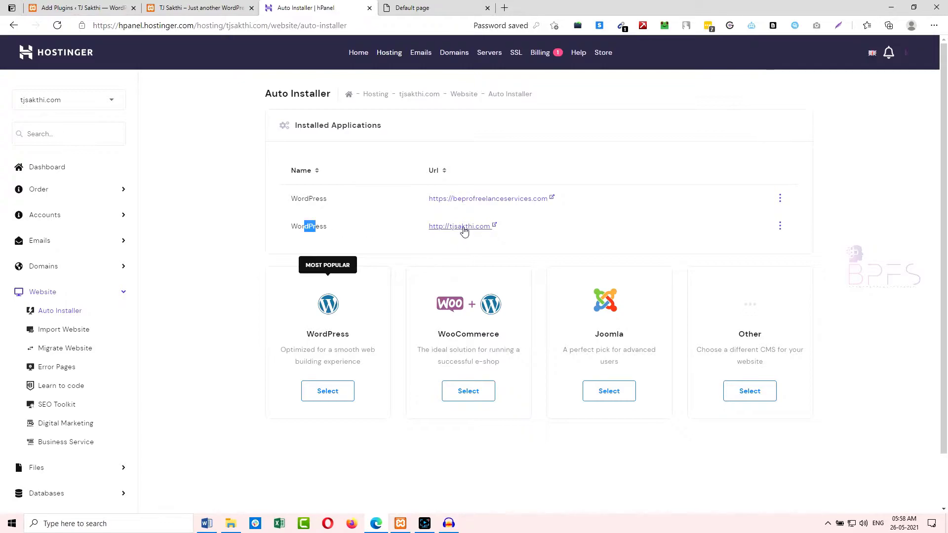
pyautogui.click(461, 227)
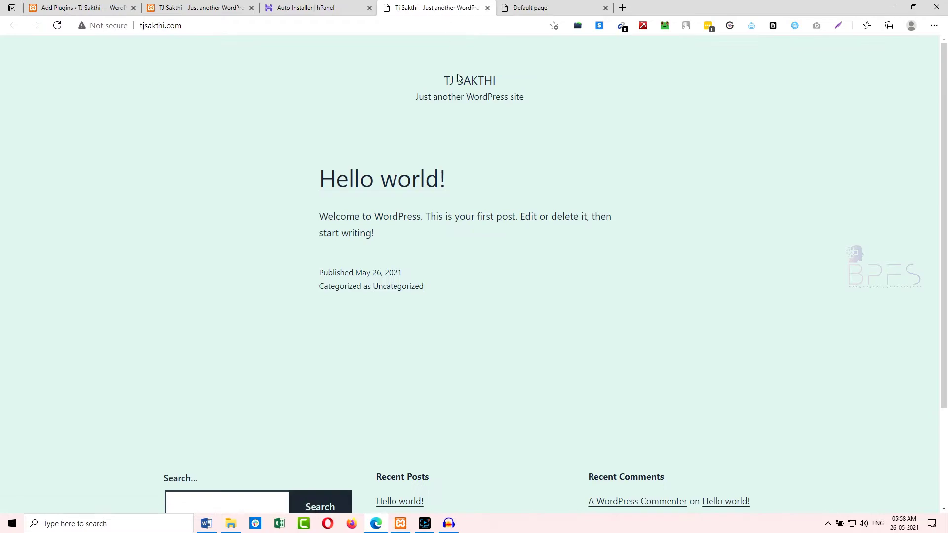
pyautogui.click(556, 5)
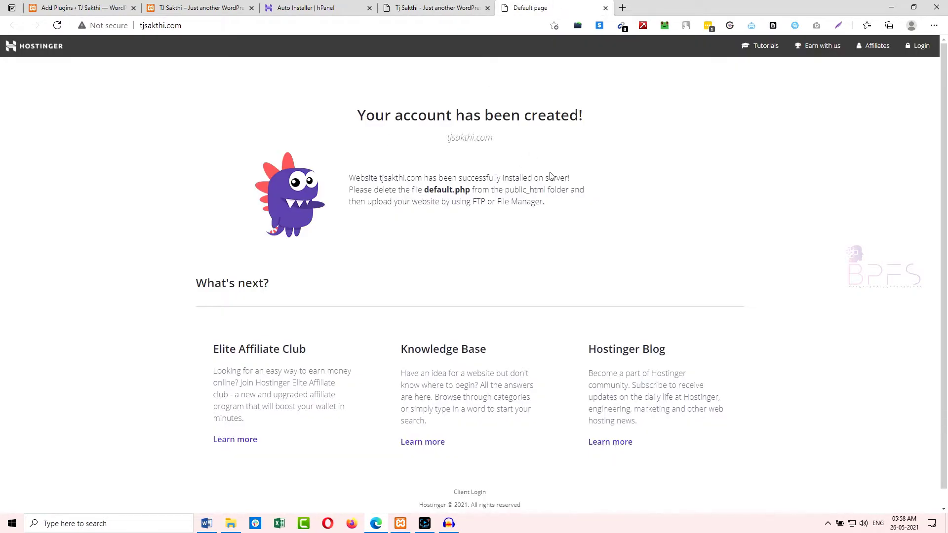
pyautogui.click(435, 8)
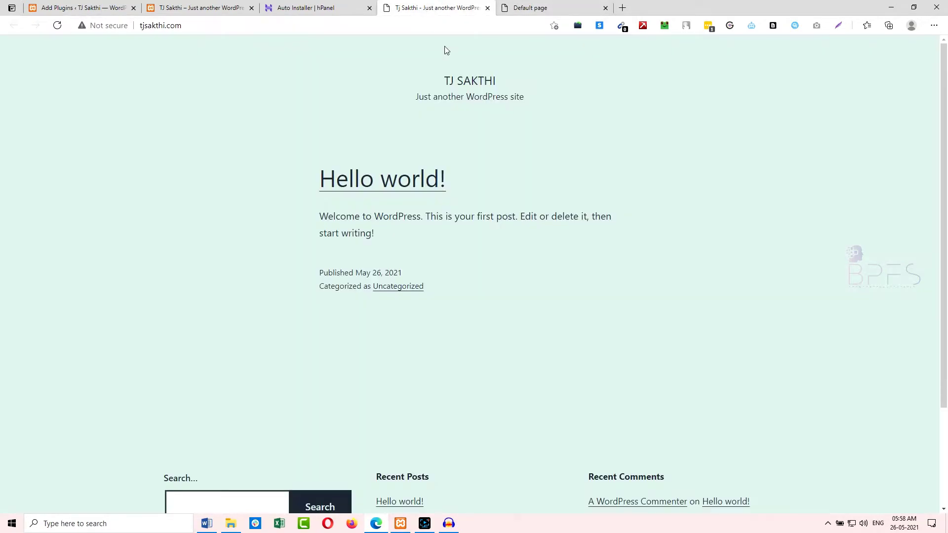
pyautogui.moveTo(244, 57); pyautogui.dragTo(469, 325)
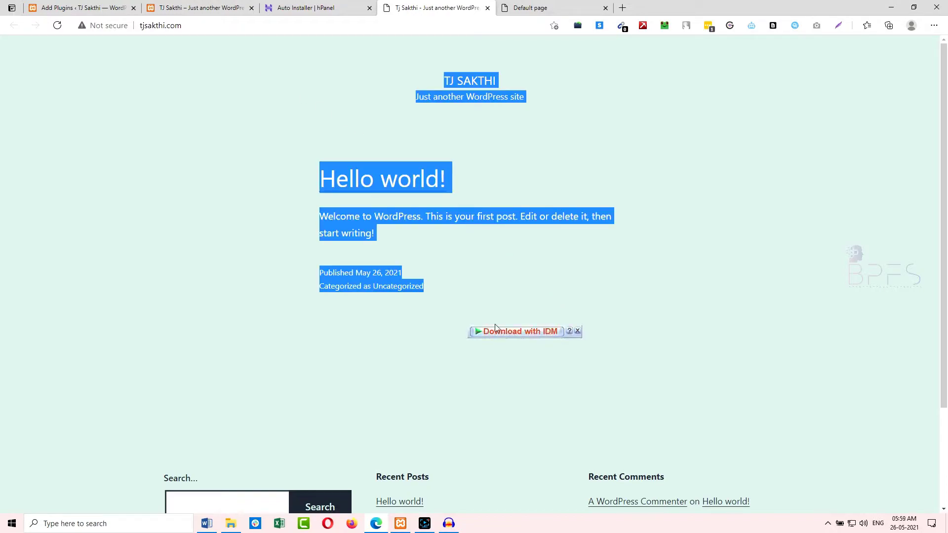
pyautogui.click(451, 286)
# - Return to the tjsakthi.com hosting dashboard and check the wp-admin path in the local WordPress site's address
pyautogui.click(345, 6)
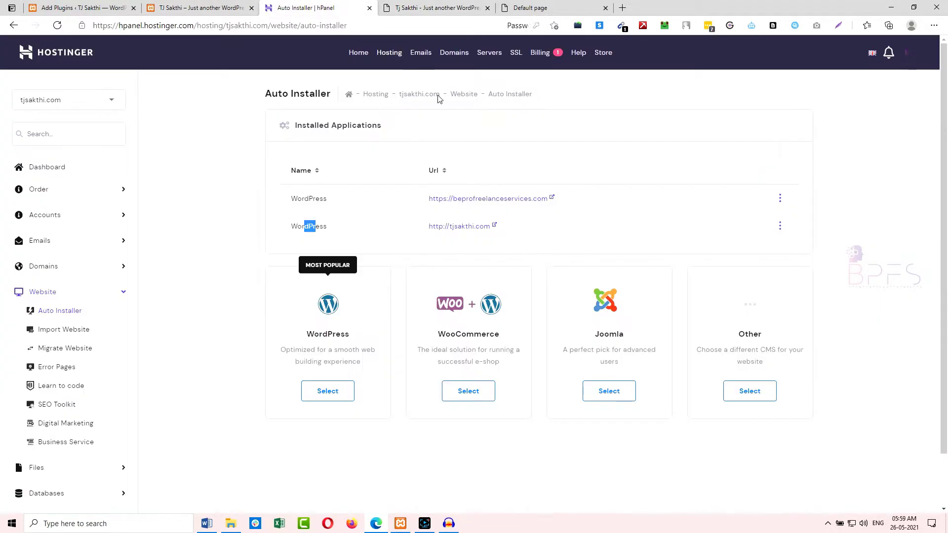
pyautogui.click(780, 225)
pyautogui.click(178, 251)
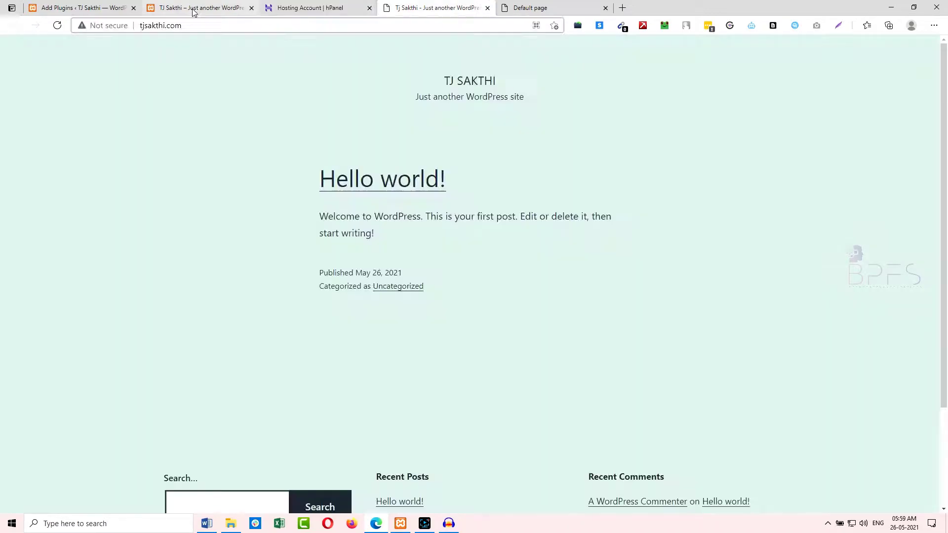
pyautogui.click(89, 5)
pyautogui.moveTo(235, 26); pyautogui.dragTo(161, 31)
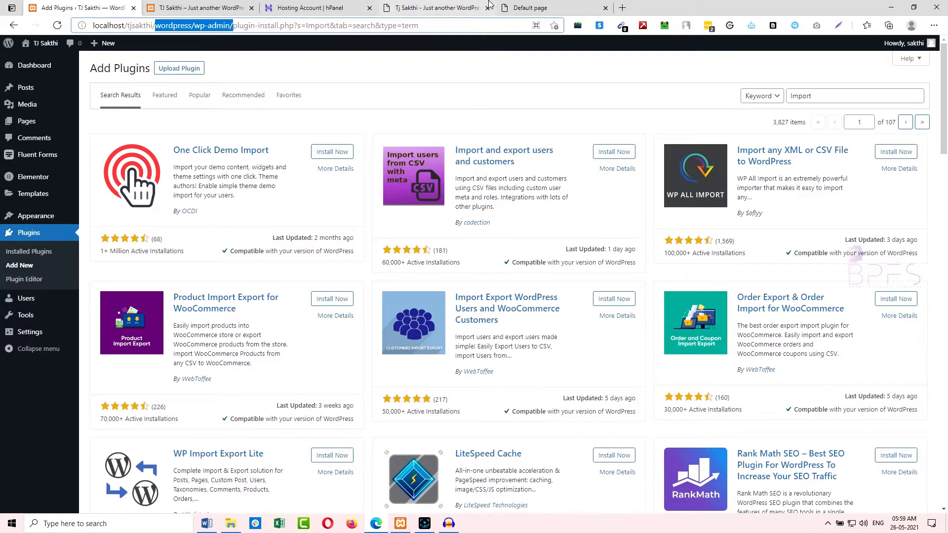
# - Open the WordPress login page at tjsakthi.com/wp-admin in place of the default page
pyautogui.click(543, 7)
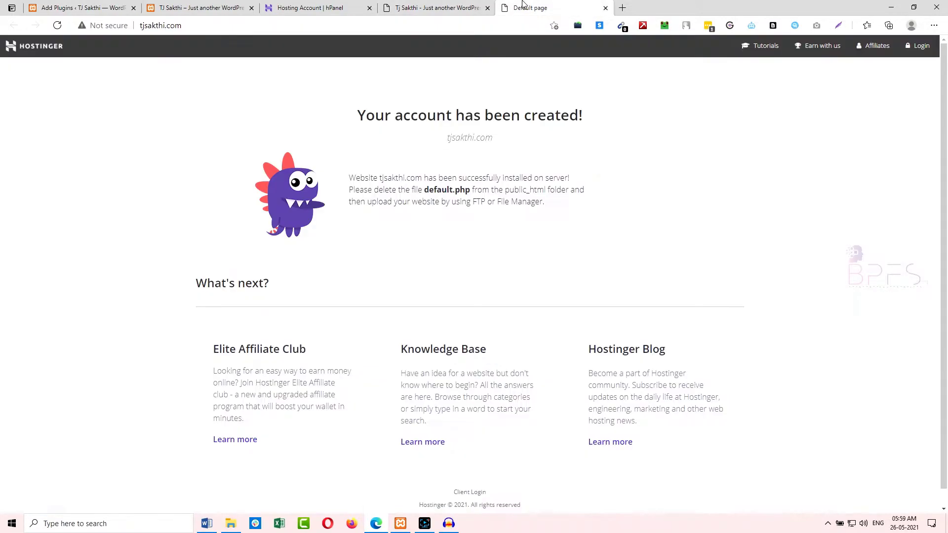
pyautogui.click(231, 25)
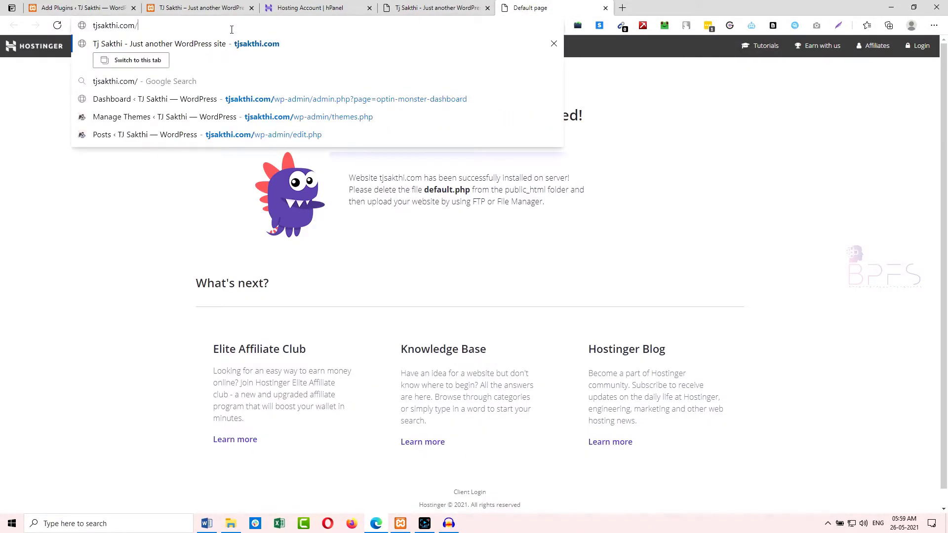
pyautogui.write('wp-admin')
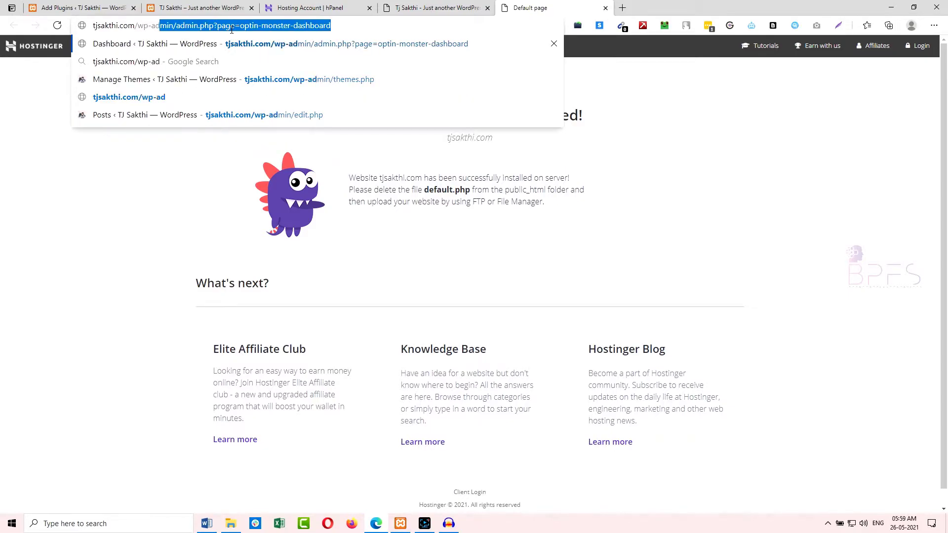
pyautogui.press('Delete')
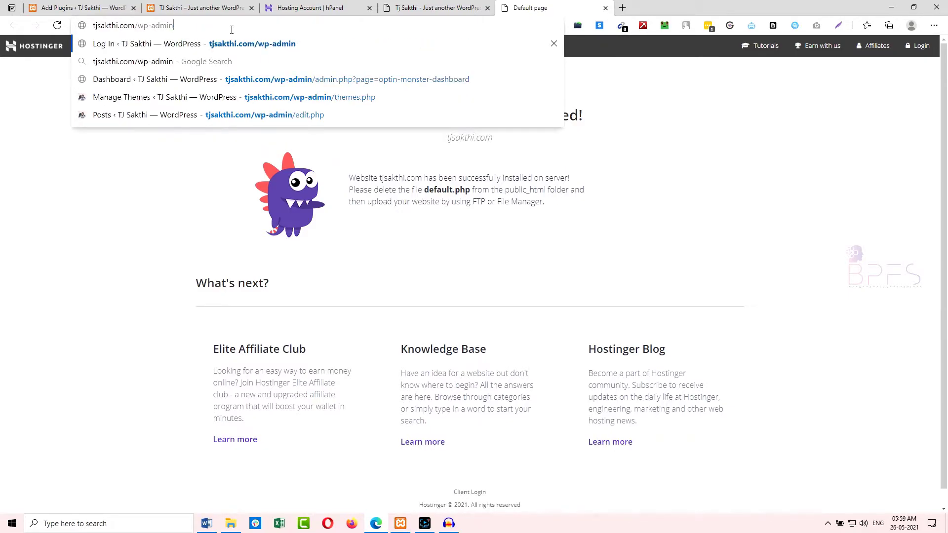
pyautogui.press('Return')
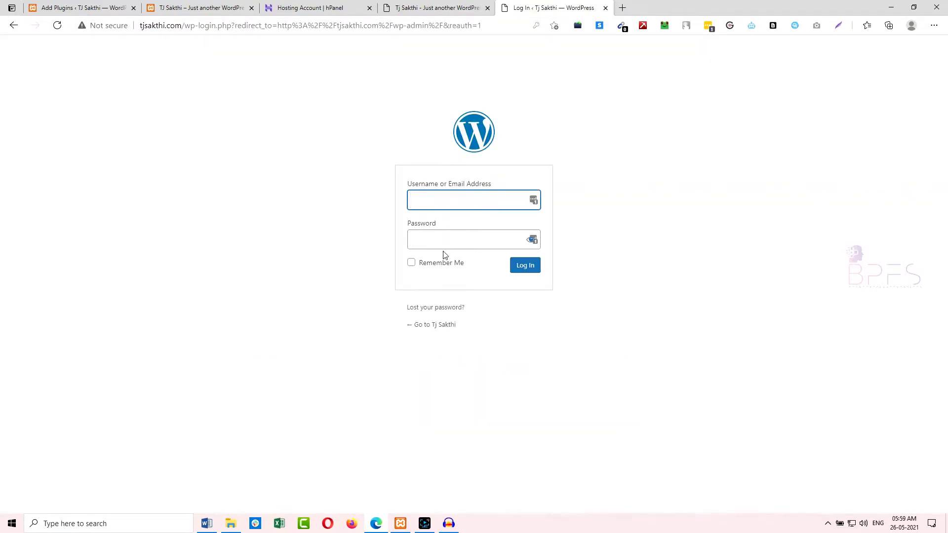
# - Show the application details of the tjsakthi.com WordPress installation in the Auto Installer
pyautogui.hotkey('ctrl', 'shift', 'Tab')
pyautogui.hotkey('ctrl', 'shift', 'Tab')
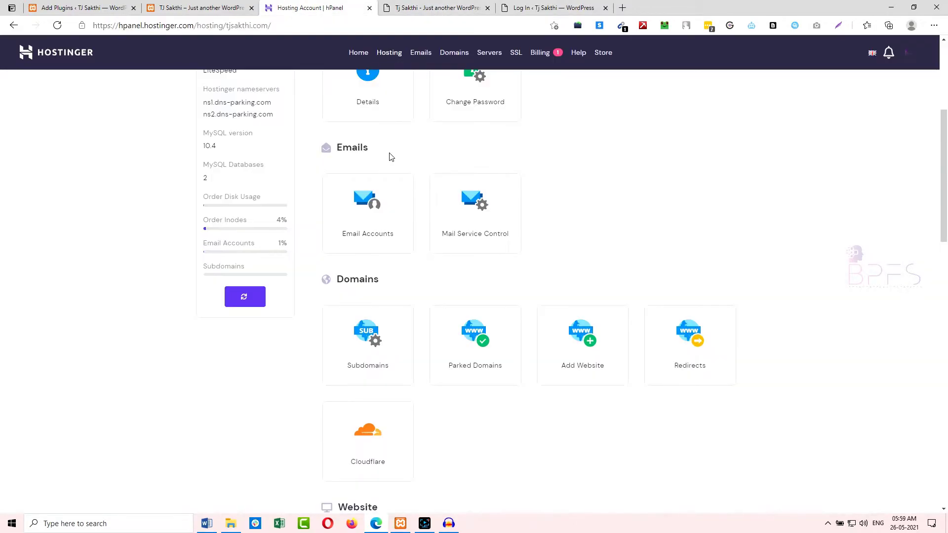
pyautogui.scroll(5, 608, 173)
pyautogui.scroll(-14, 550, 229)
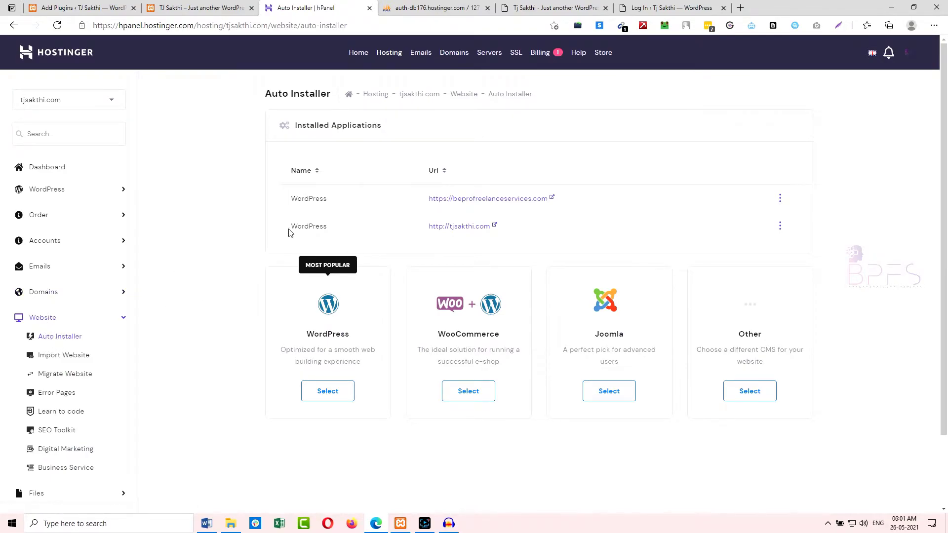
pyautogui.moveTo(291, 232); pyautogui.dragTo(320, 229)
pyautogui.click(317, 237)
pyautogui.click(780, 228)
pyautogui.click(797, 273)
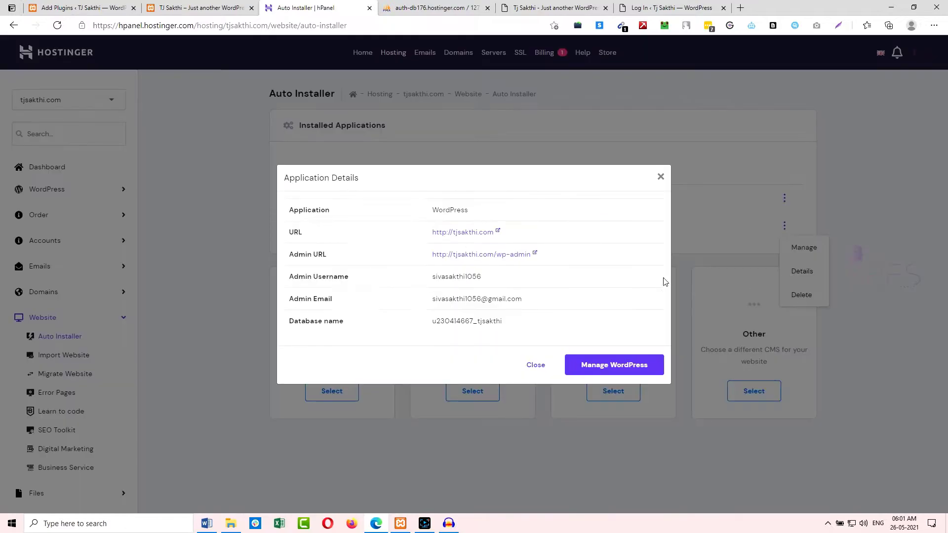
# - Copy the admin username from the application details and log in to the tjsakthi.com WordPress admin with it and the account password
pyautogui.moveTo(486, 277); pyautogui.dragTo(431, 282)
pyautogui.hotkey('ctrl', 'c')
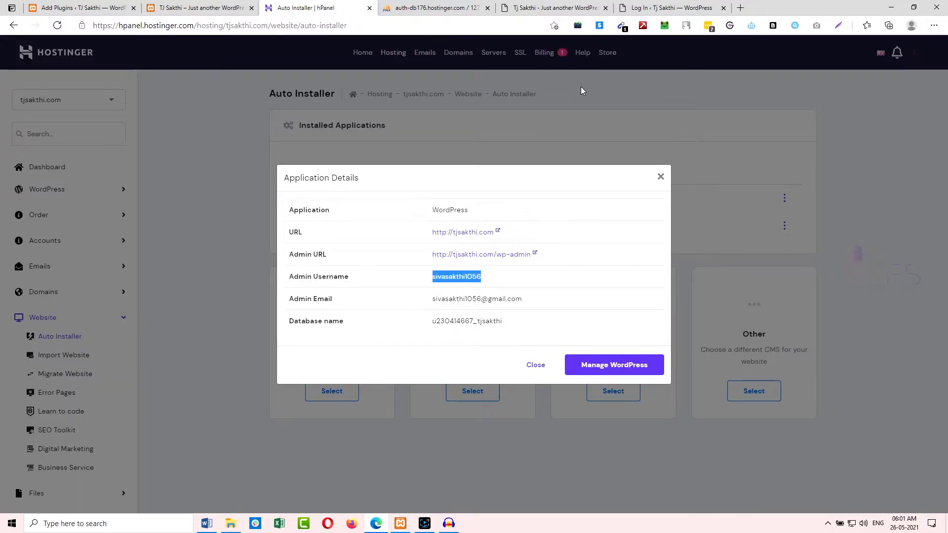
pyautogui.click(661, 8)
pyautogui.hotkey('ctrl', 'v')
pyautogui.click(445, 278)
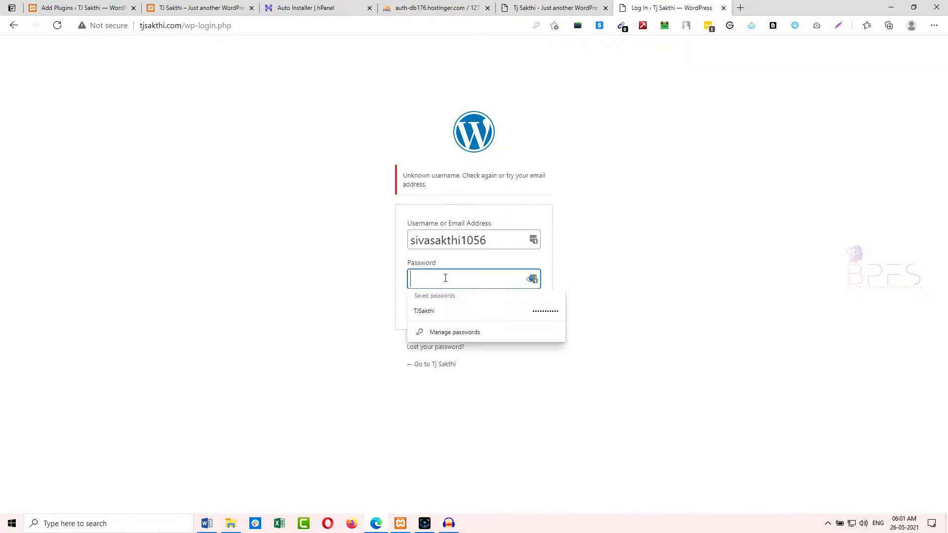
pyautogui.click(526, 312)
pyautogui.click(525, 305)
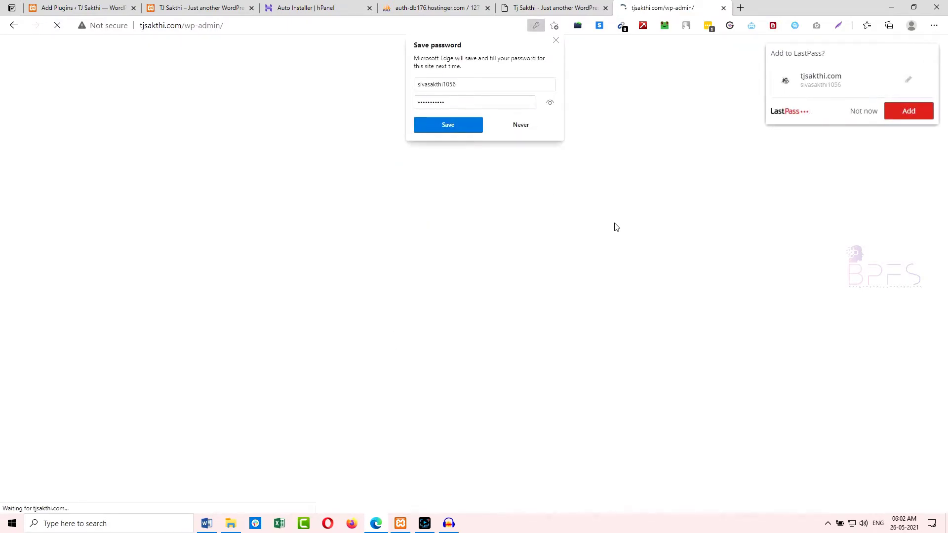
# - Decline saving the WordPress login in both the browser and LastPass
pyautogui.click(518, 127)
pyautogui.click(867, 115)
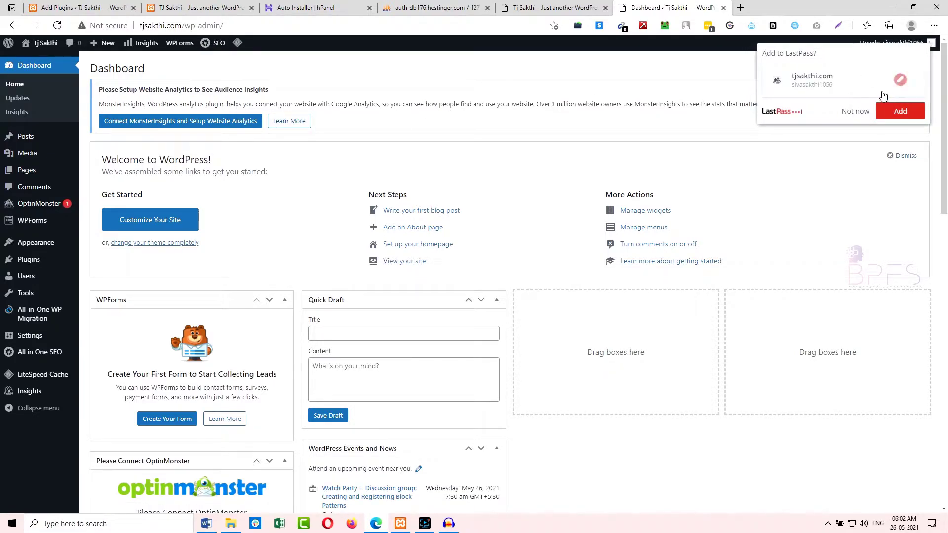
pyautogui.click(861, 111)
# - Review the local site's homepage headline and the tjsakthi.com address of the new WordPress dashboard
pyautogui.click(200, 26)
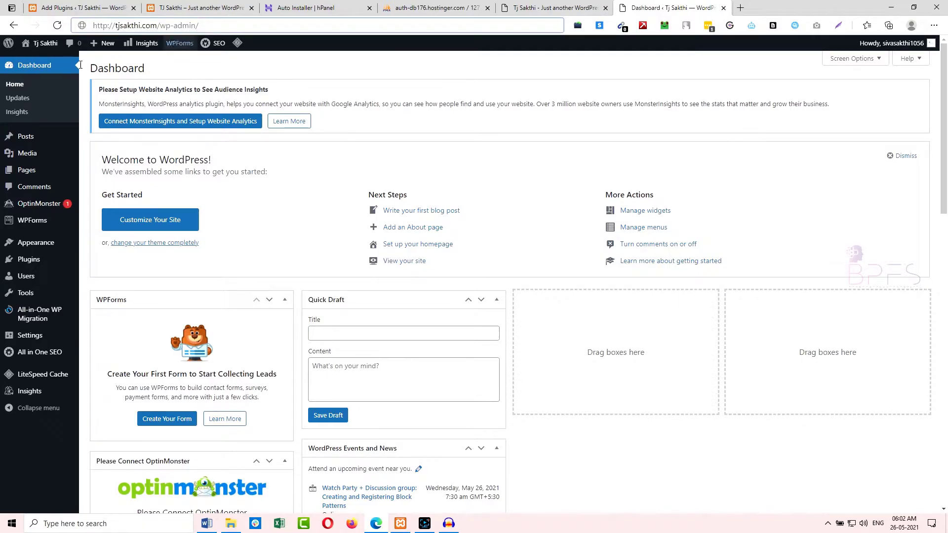
pyautogui.click(190, 6)
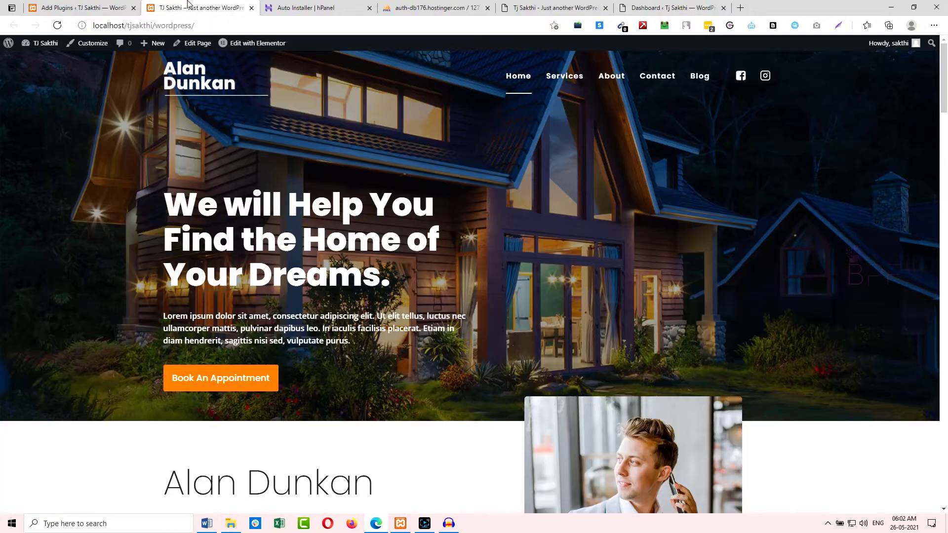
pyautogui.moveTo(170, 197); pyautogui.dragTo(397, 286)
pyautogui.click(306, 230)
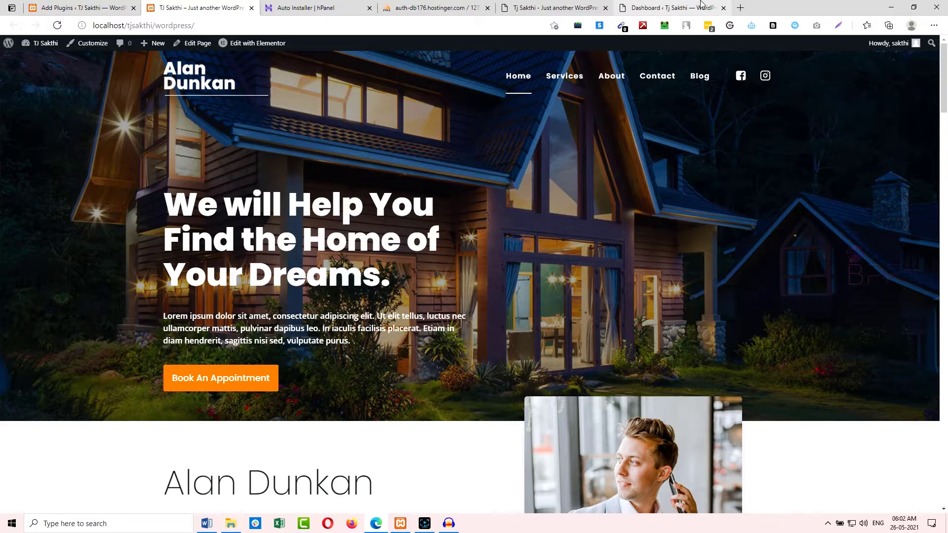
pyautogui.click(670, 7)
pyautogui.moveTo(115, 26); pyautogui.dragTo(162, 25)
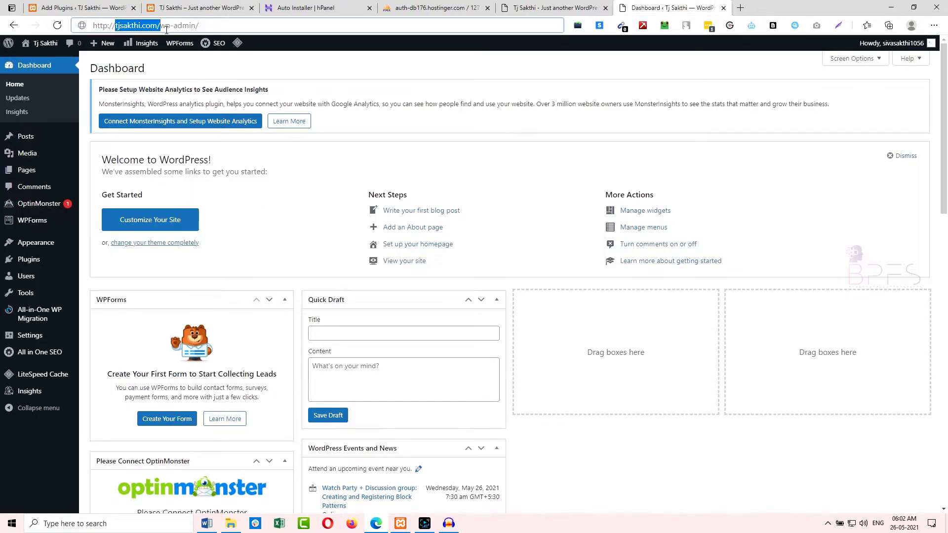
pyautogui.click(267, 168)
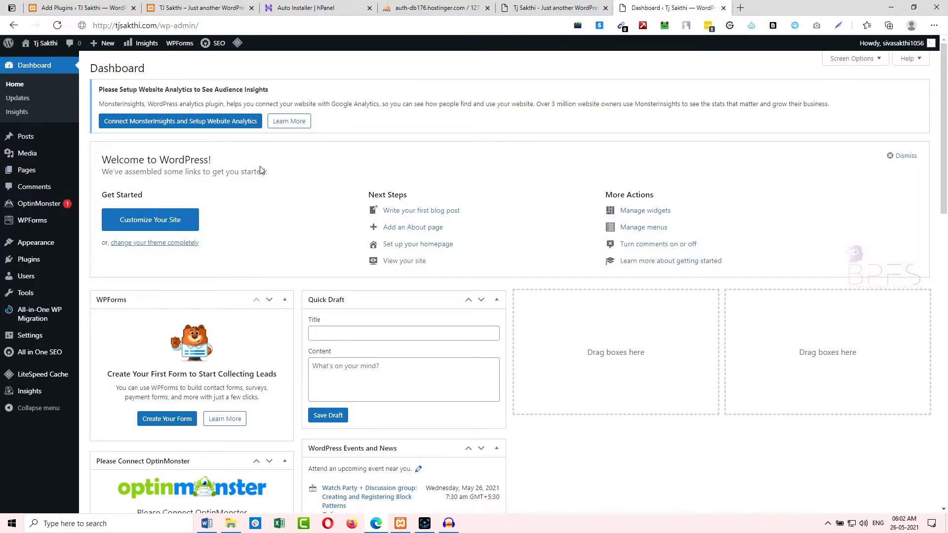
# - Open the All-in-One WP Migration export page on tjsakthi.com and place its tab beside the local site's tab
pyautogui.click(43, 317)
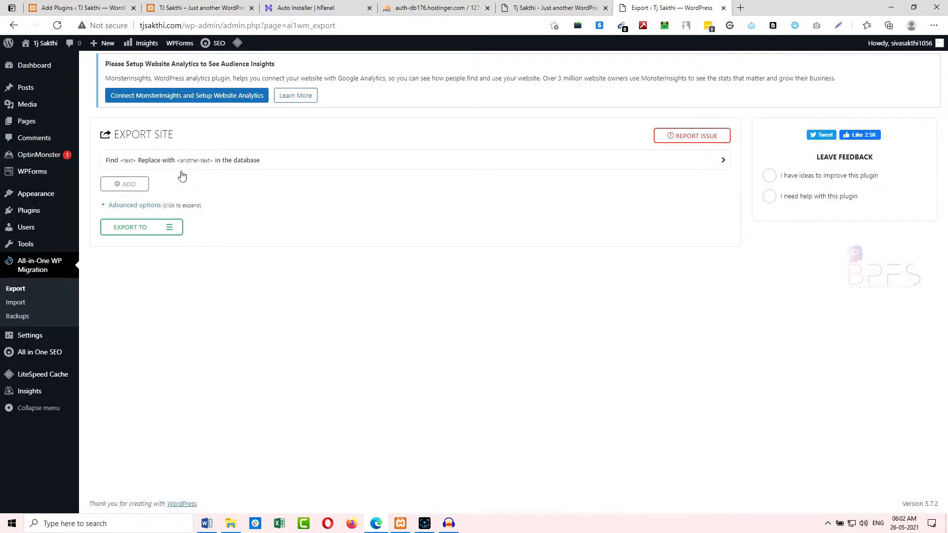
pyautogui.click(185, 8)
pyautogui.moveTo(638, 8); pyautogui.dragTo(292, 7)
# - Compare the web address of the local WordPress site with that of the tjsakthi.com export page
pyautogui.click(218, 8)
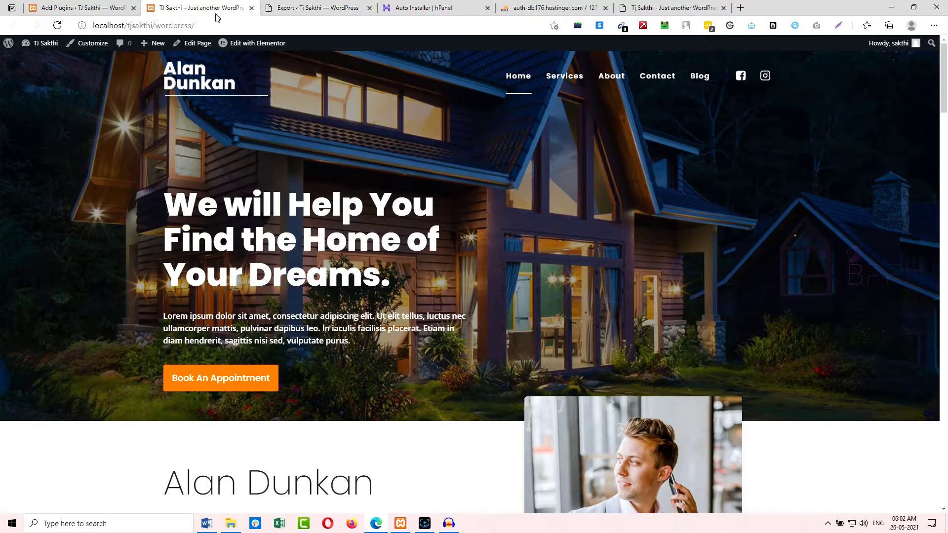
pyautogui.click(99, 26)
pyautogui.click(295, 7)
pyautogui.moveTo(141, 28); pyautogui.dragTo(345, 29)
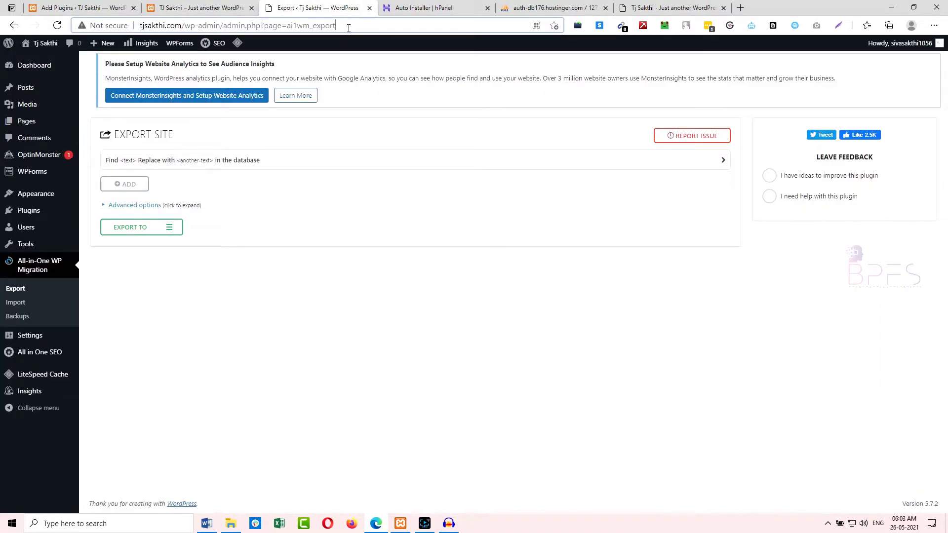
pyautogui.click(214, 6)
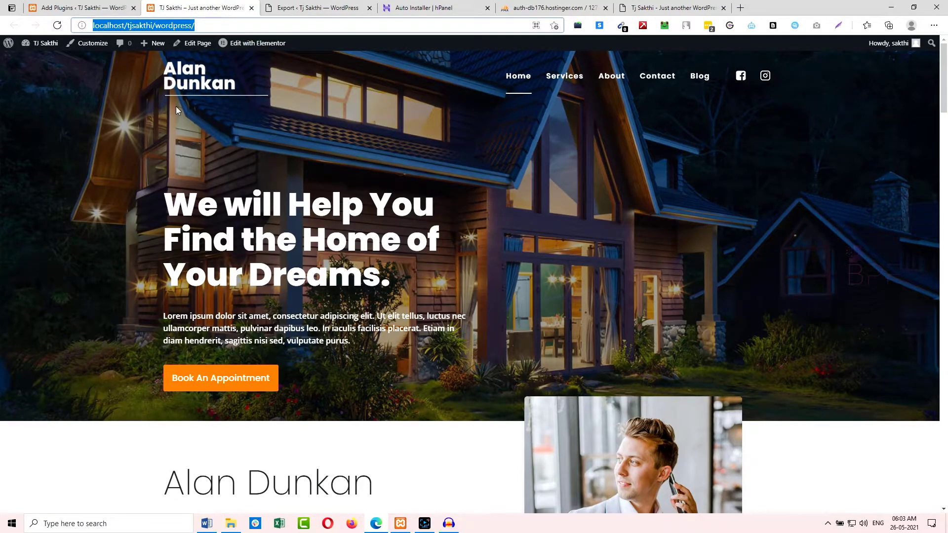
# - Search for "all in one" among new plugins on the local site, then install and activate All-in-One WP Migration
pyautogui.click(90, 5)
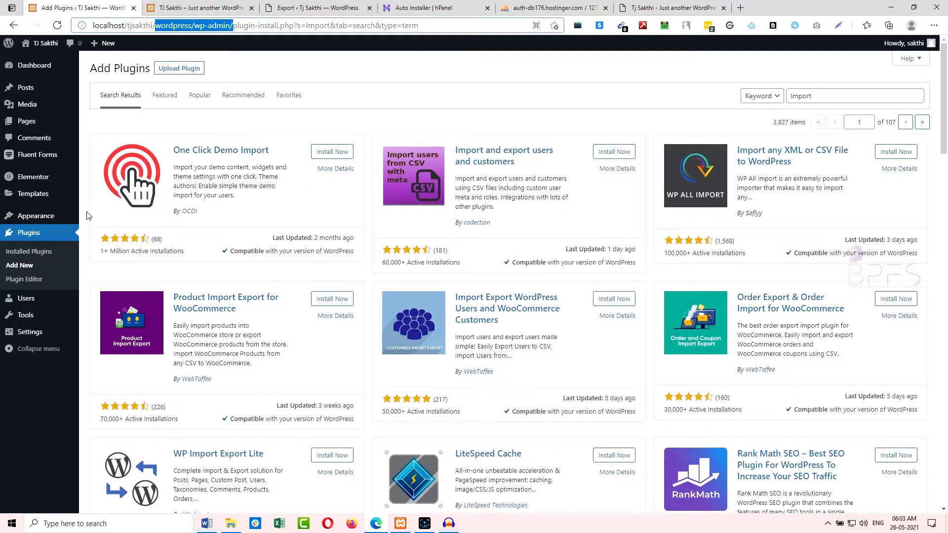
pyautogui.click(31, 236)
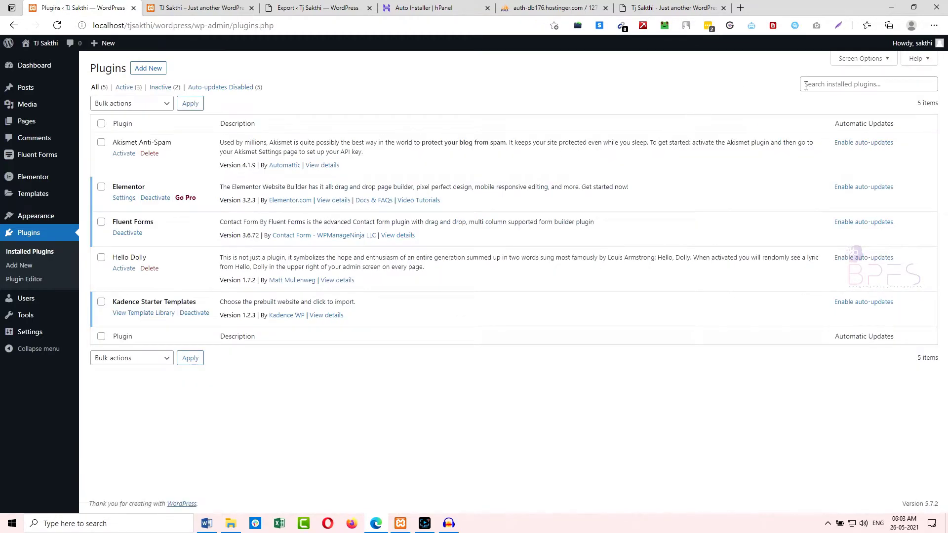
pyautogui.click(158, 71)
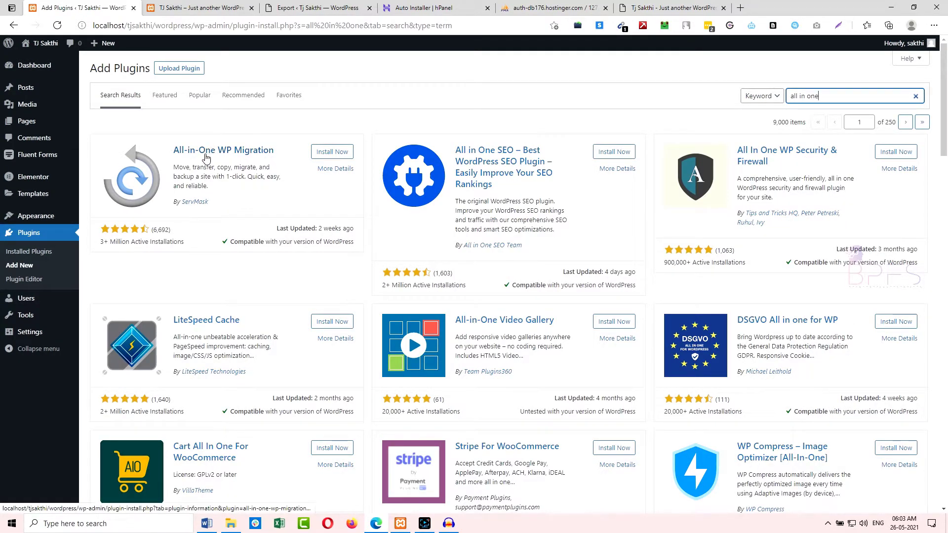
pyautogui.click(330, 152)
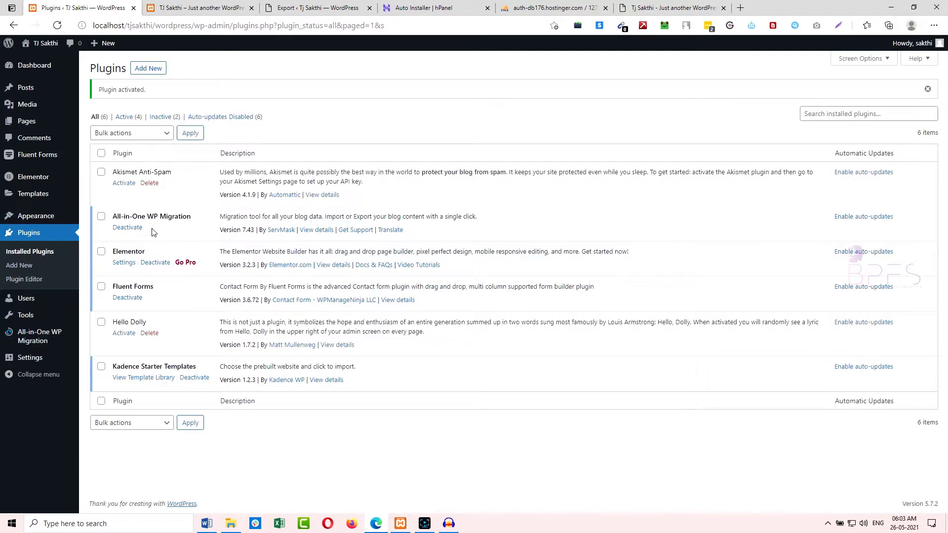
# - Export the local site to a file with All-in-One WP Migration
pyautogui.moveTo(44, 336)
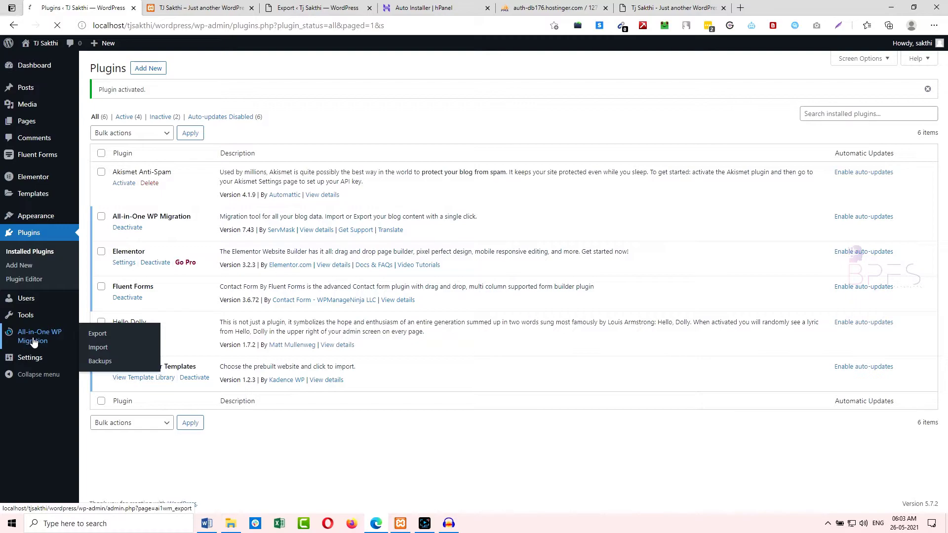
pyautogui.click(97, 333)
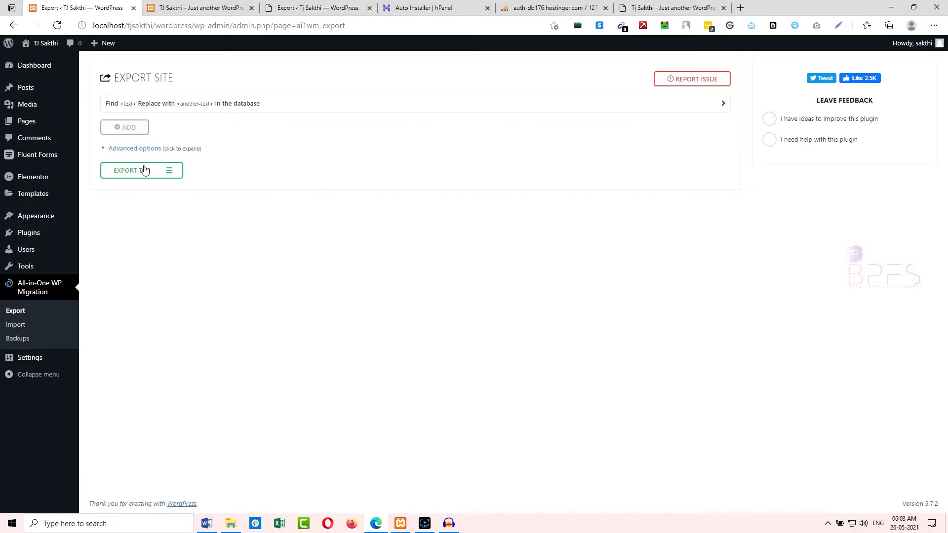
pyautogui.click(160, 172)
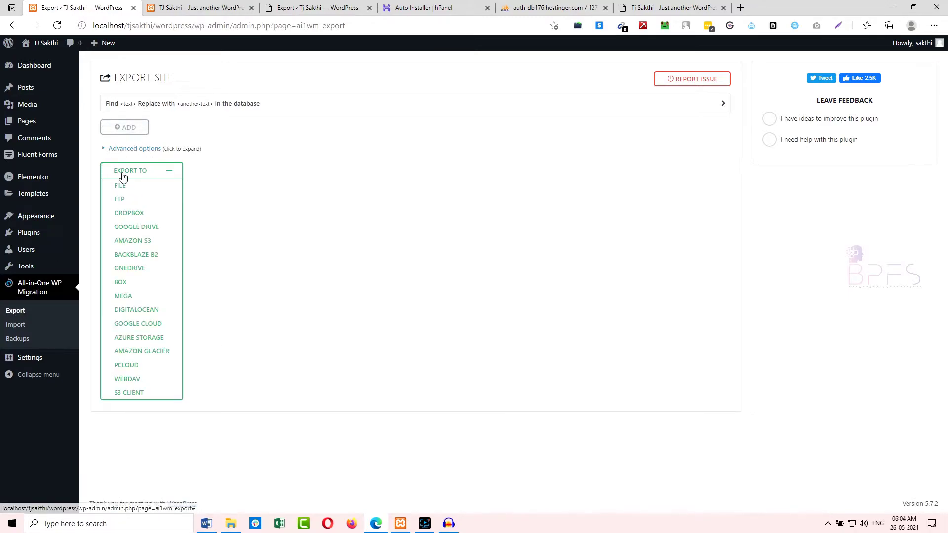
pyautogui.click(119, 187)
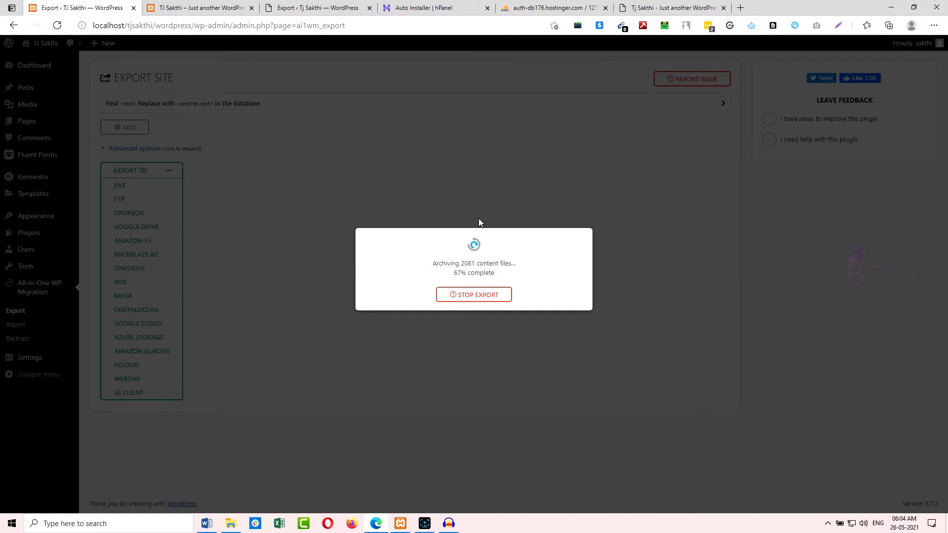
# - Open the All-in-One WP Migration import page on tjsakthi.com
pyautogui.click(680, 5)
pyautogui.click(277, 7)
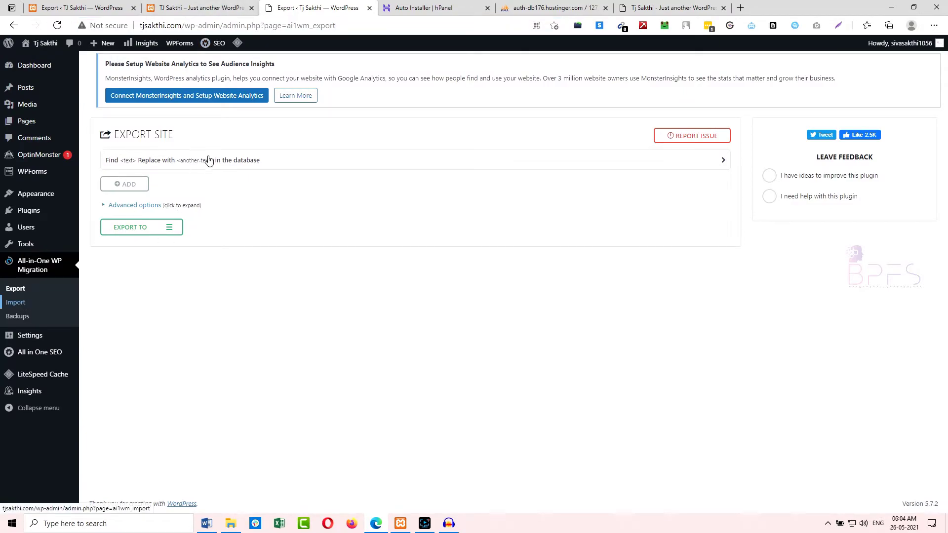
# - Download the local site's export, locate the WPRESS file in its download folder and place it on the desktop
pyautogui.click(68, 5)
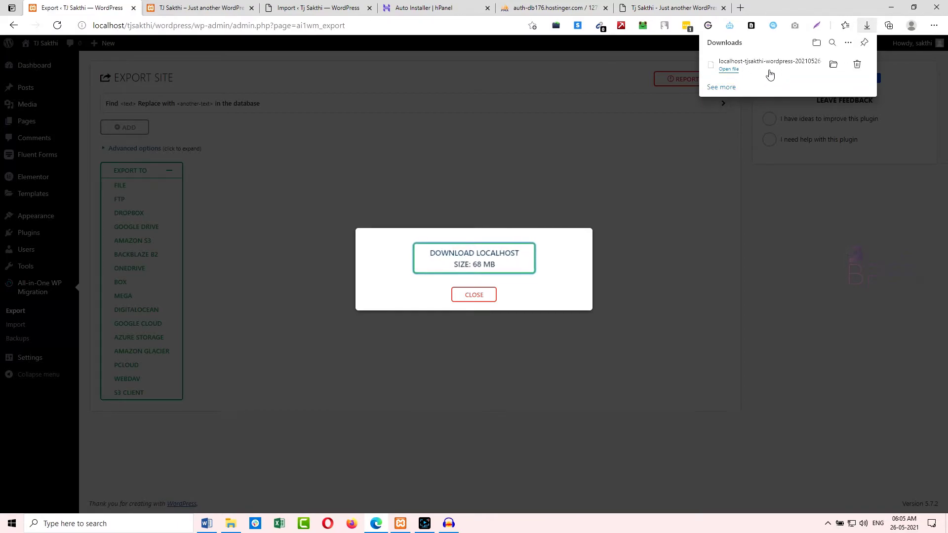
pyautogui.click(832, 66)
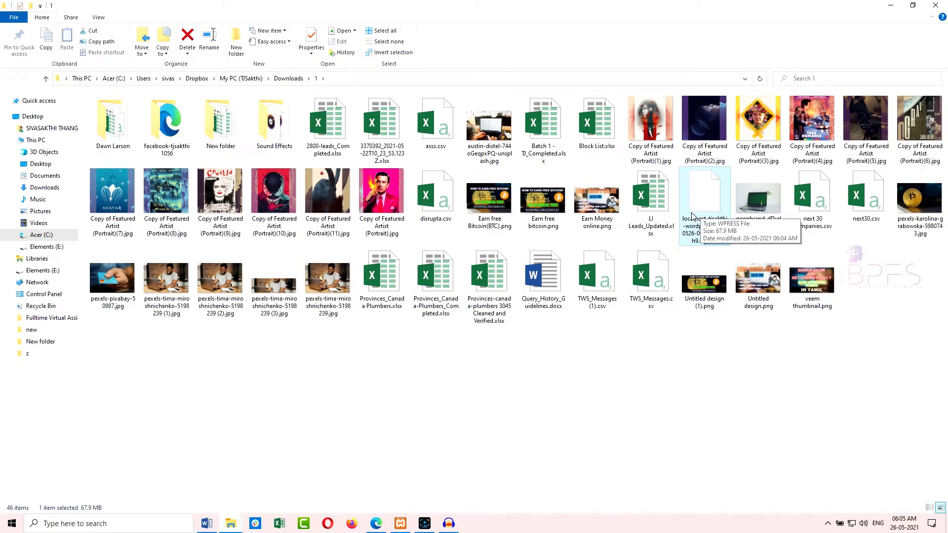
pyautogui.click(895, 5)
pyautogui.click(892, 6)
pyautogui.rightClick(552, 152)
pyautogui.click(590, 197)
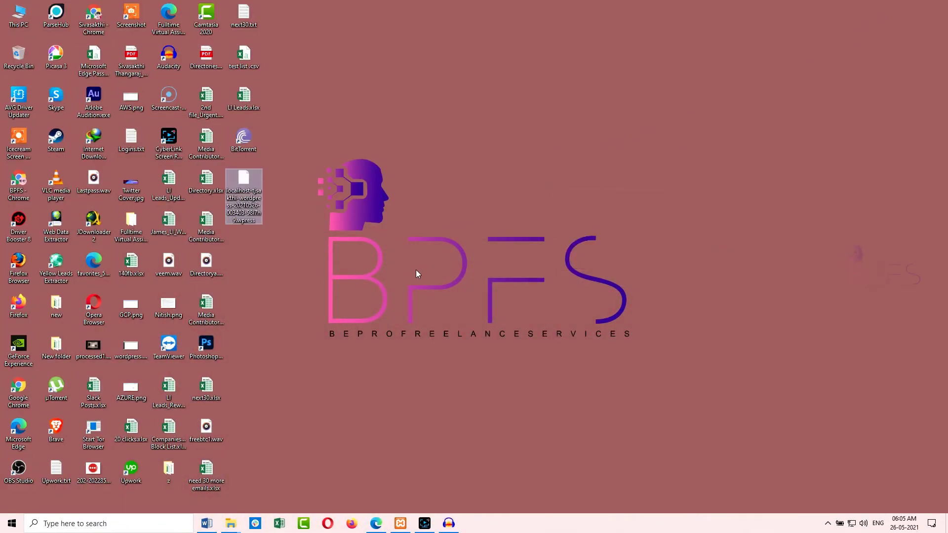
# - Return to the tjsakthi.com import page, reload it and check the maximum upload file size
pyautogui.click(376, 523)
pyautogui.click(307, 7)
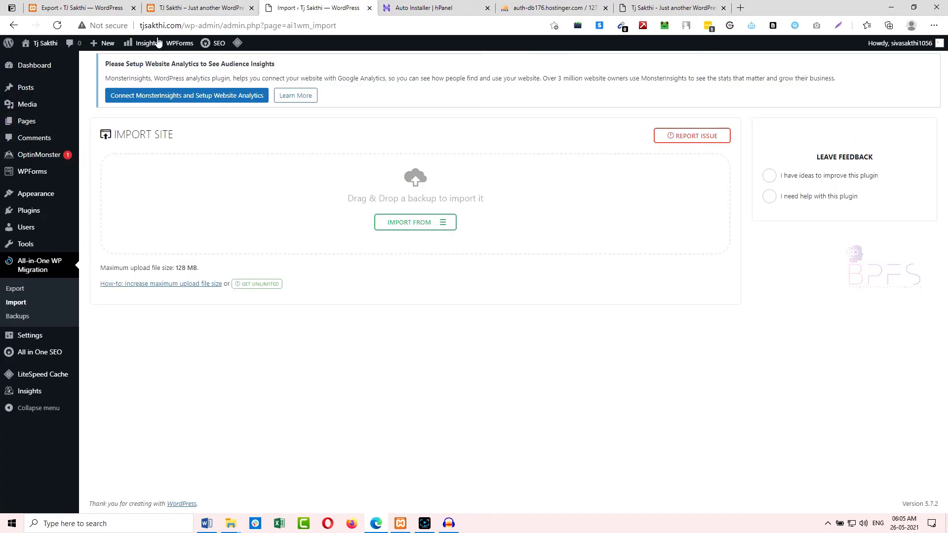
pyautogui.moveTo(141, 25); pyautogui.dragTo(327, 16)
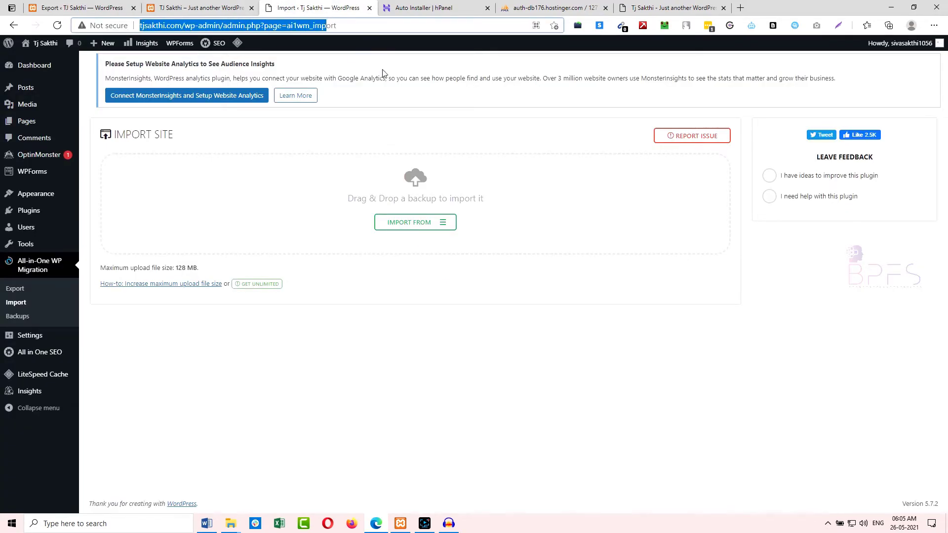
pyautogui.click(23, 301)
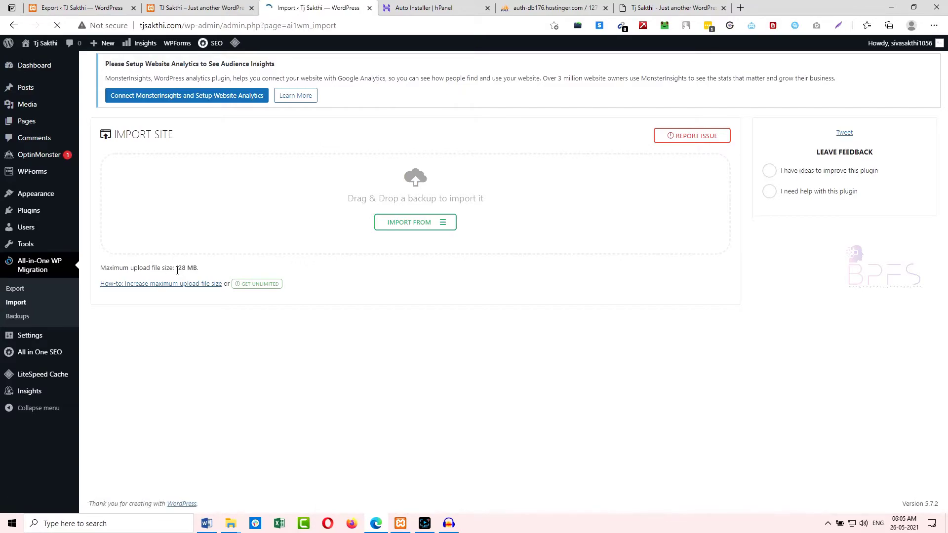
pyautogui.moveTo(176, 268); pyautogui.dragTo(197, 268)
pyautogui.click(198, 267)
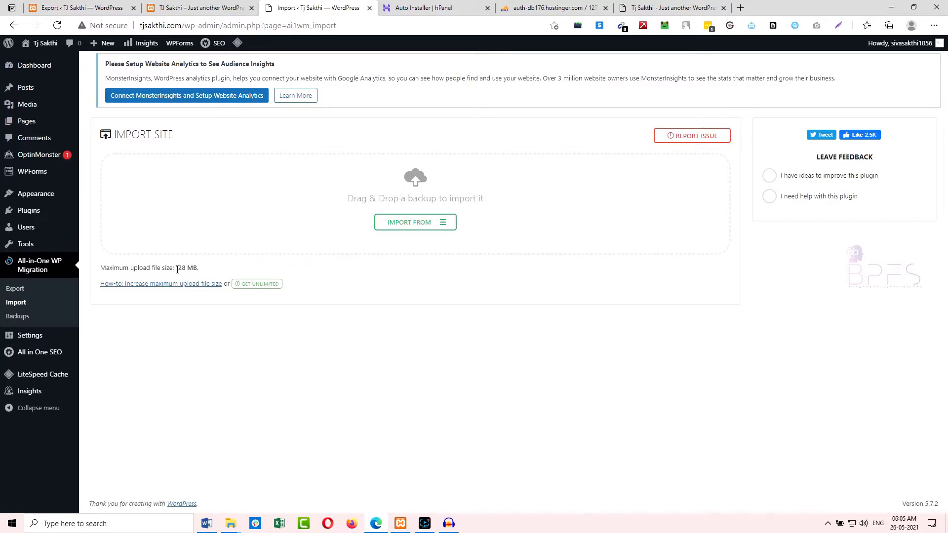
pyautogui.moveTo(177, 269); pyautogui.dragTo(197, 268)
pyautogui.click(197, 268)
# - Open the guide on increasing the maximum upload file size and its import.wp-migration.com plugin link in a new tab
pyautogui.click(149, 288)
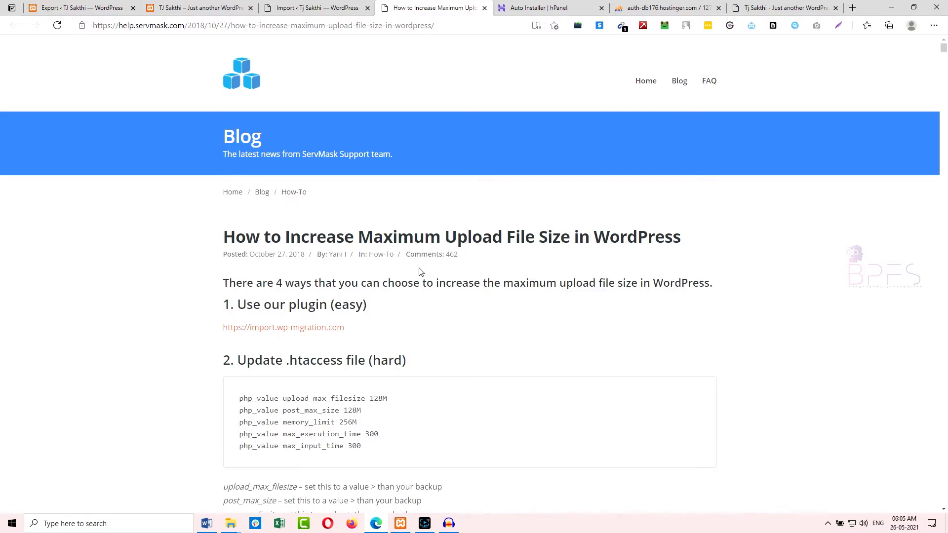
pyautogui.rightClick(290, 335)
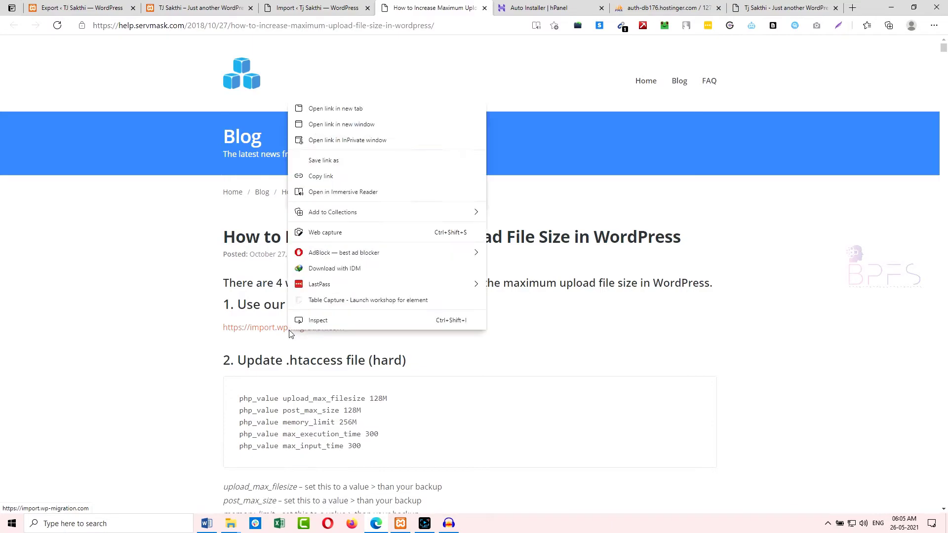
pyautogui.click(335, 109)
pyautogui.click(459, 8)
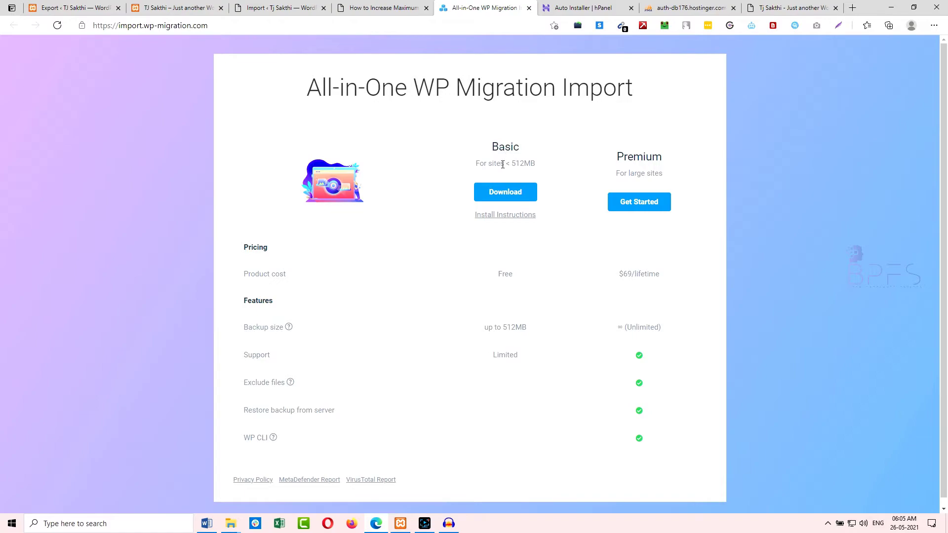
# - Download the Basic all-in-one-wp-migration-file-extension.zip for sites under 512MB
pyautogui.click(503, 192)
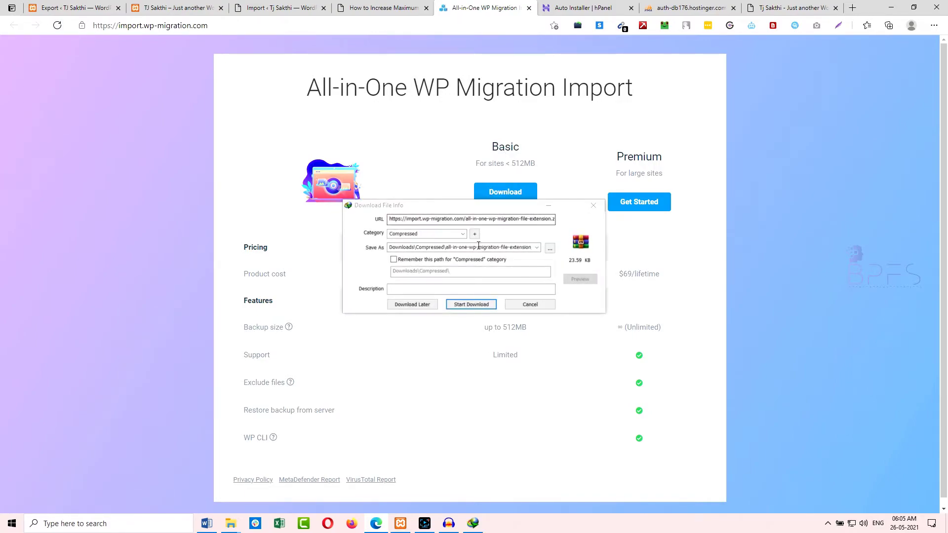
pyautogui.click(463, 305)
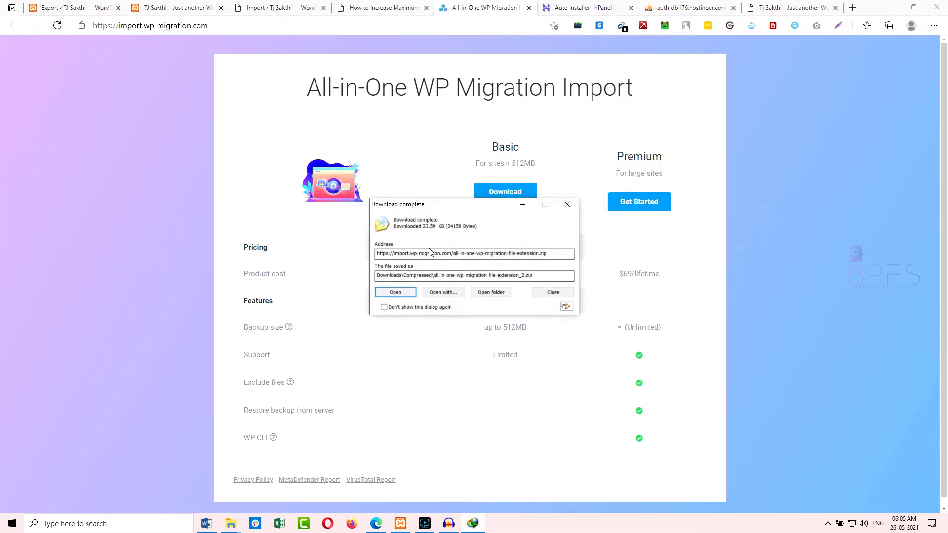
pyautogui.moveTo(429, 204); pyautogui.dragTo(261, 131)
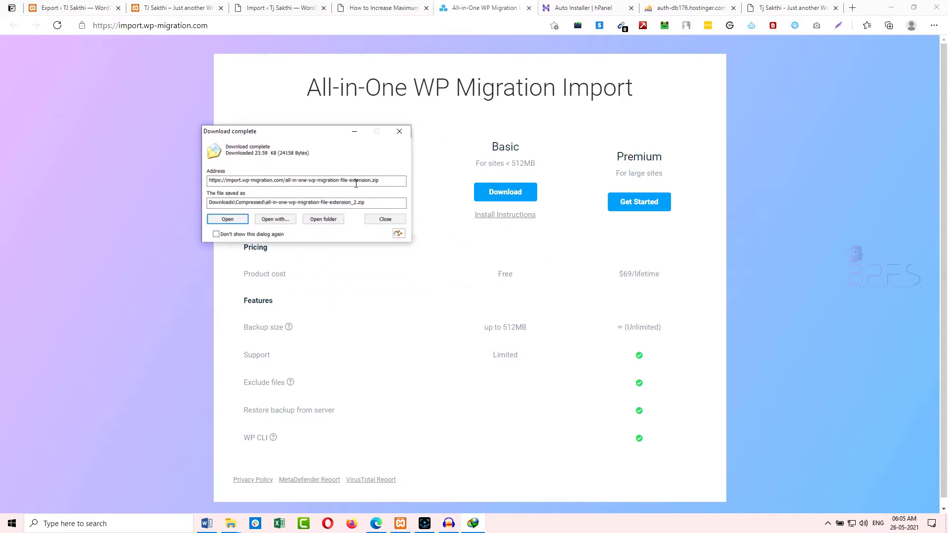
# - View the downloaded extension zip in its Compressed folder and minimize the folder window
pyautogui.click(321, 220)
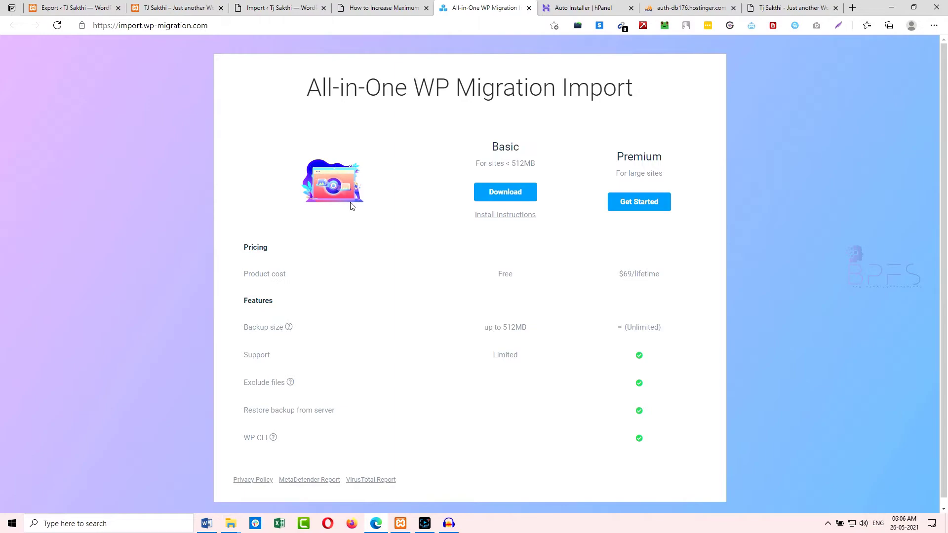
pyautogui.moveTo(235, 516)
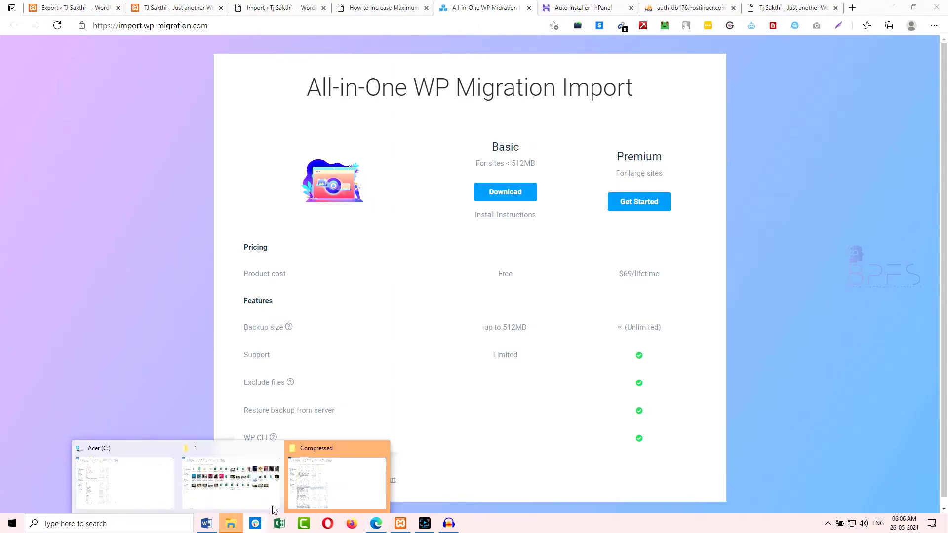
pyautogui.click(316, 458)
pyautogui.click(893, 5)
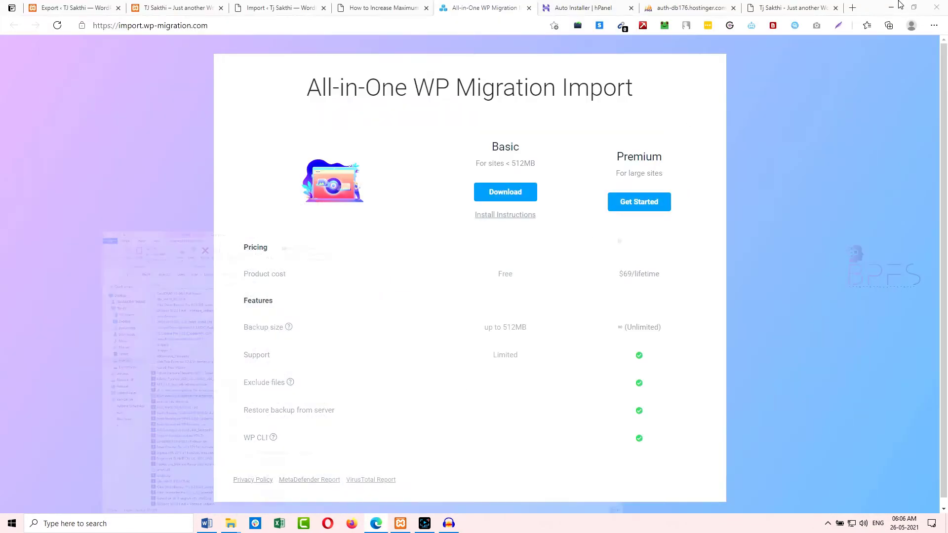
# - Paste the all-in-one-wp-migration-file-extension_2.zip onto the desktop and extract it there
pyautogui.click(895, 5)
pyautogui.hotkey('ctrl', 'v')
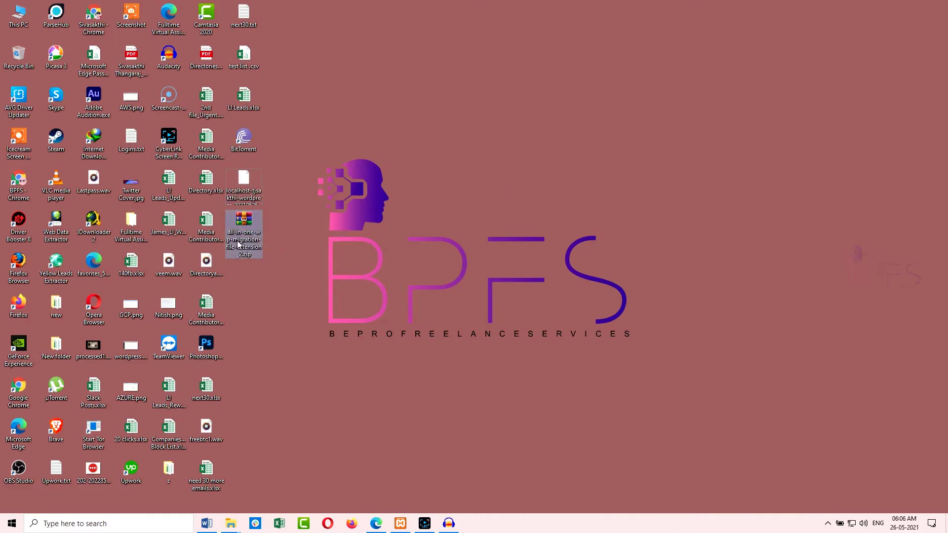
pyautogui.rightClick(238, 244)
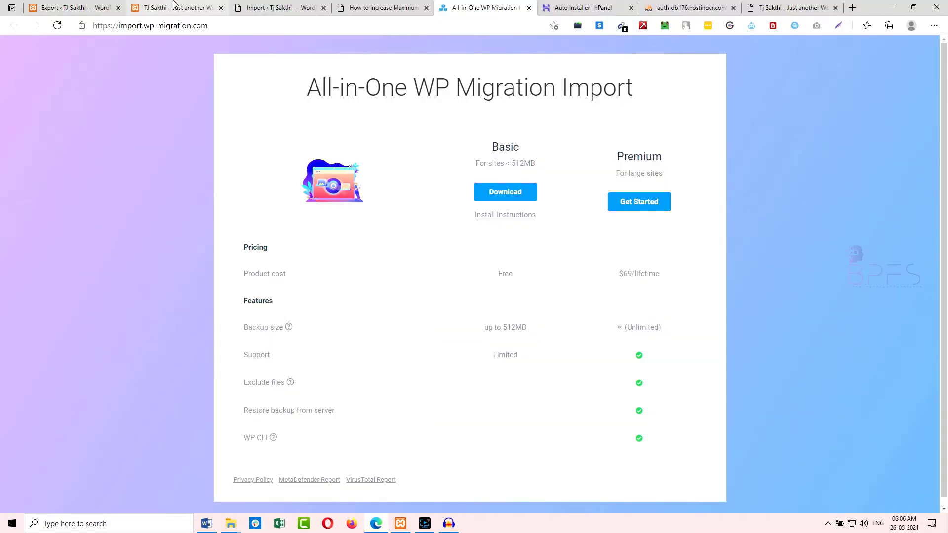
# - Return to the tjsakthi.com admin and open the form for uploading a new plugin as a .zip file
pyautogui.click(247, 6)
pyautogui.click(350, 26)
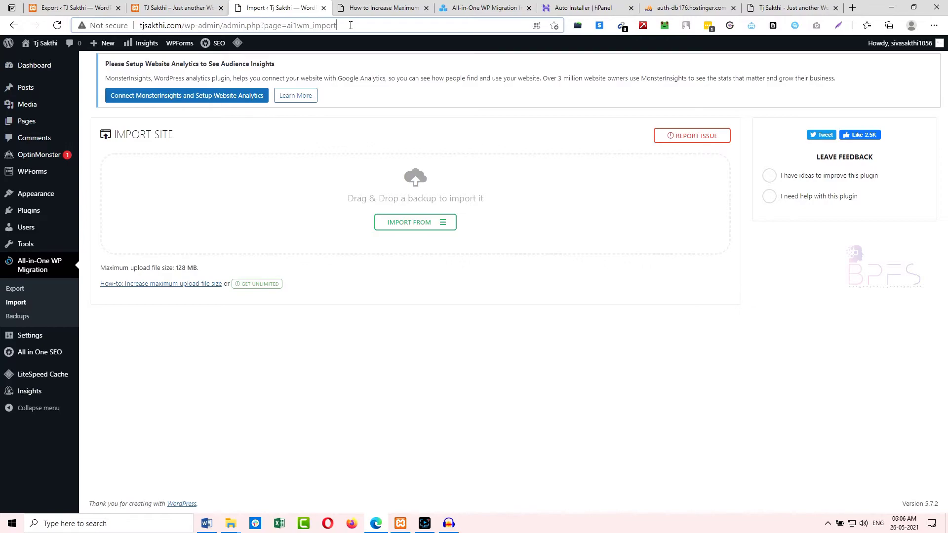
pyautogui.moveTo(33, 216)
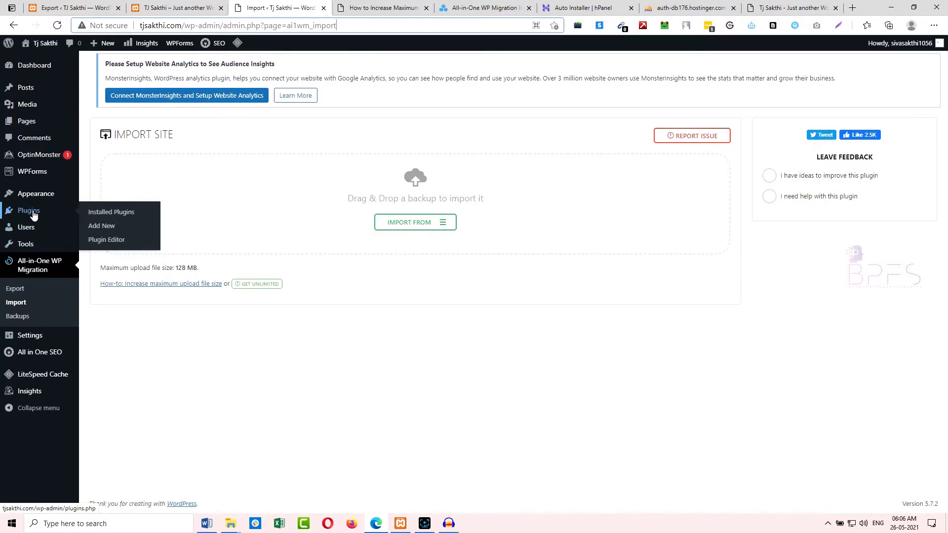
pyautogui.click(102, 226)
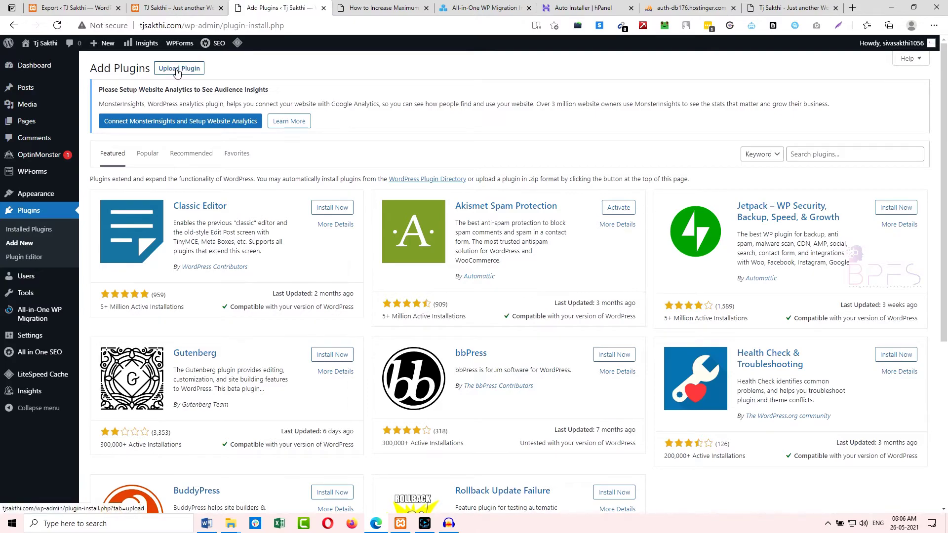
pyautogui.click(177, 72)
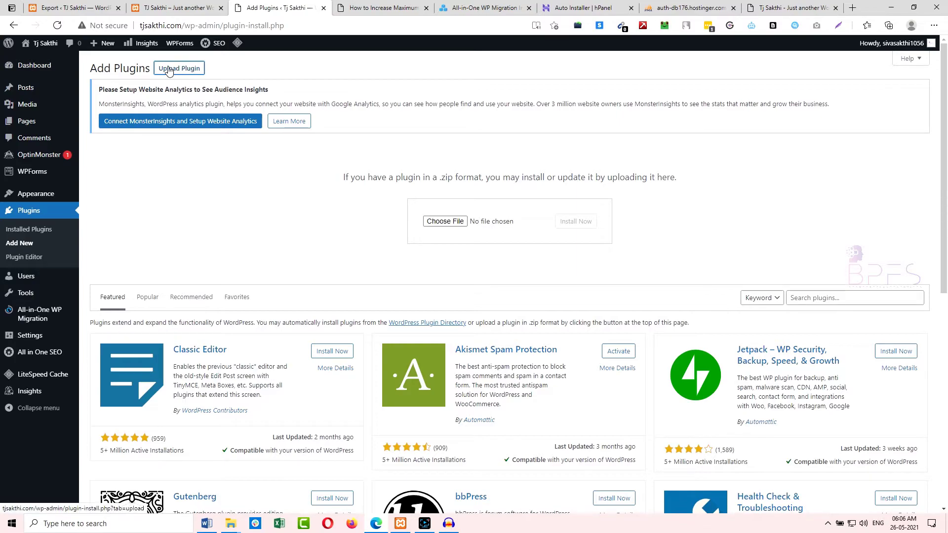
# - Install all-in-one-wp-migration-file-extension_2.zip from the desktop and activate the All-in-One WP Migration File Extension
pyautogui.click(445, 222)
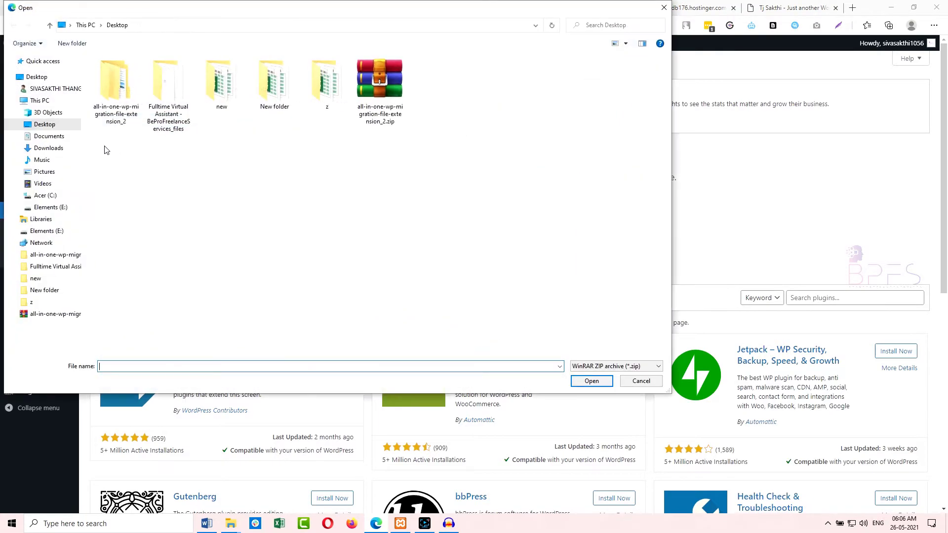
pyautogui.click(380, 84)
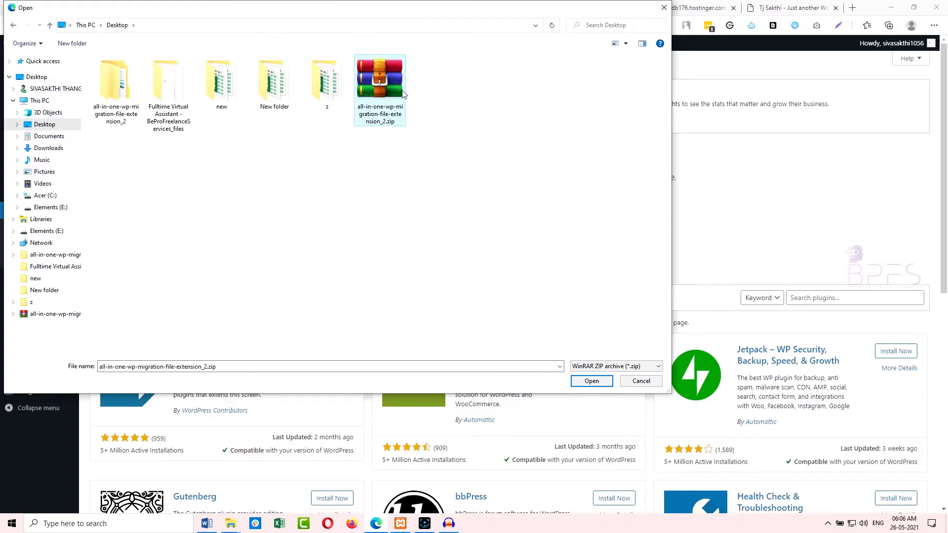
pyautogui.click(592, 382)
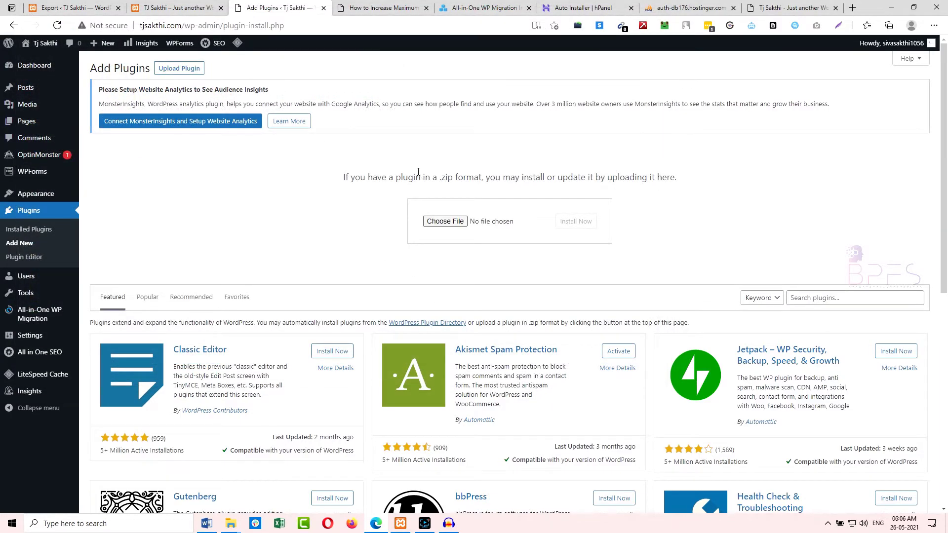
pyautogui.click(578, 221)
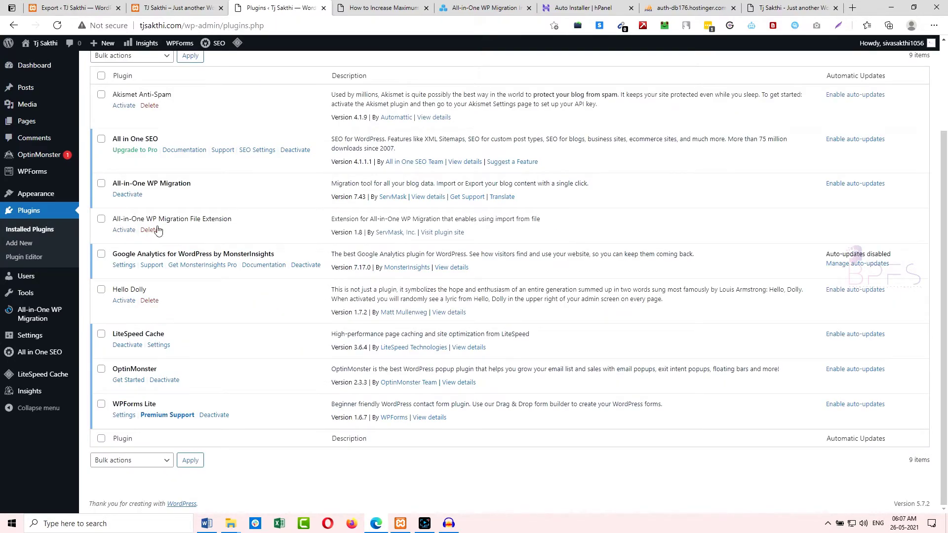
pyautogui.click(119, 232)
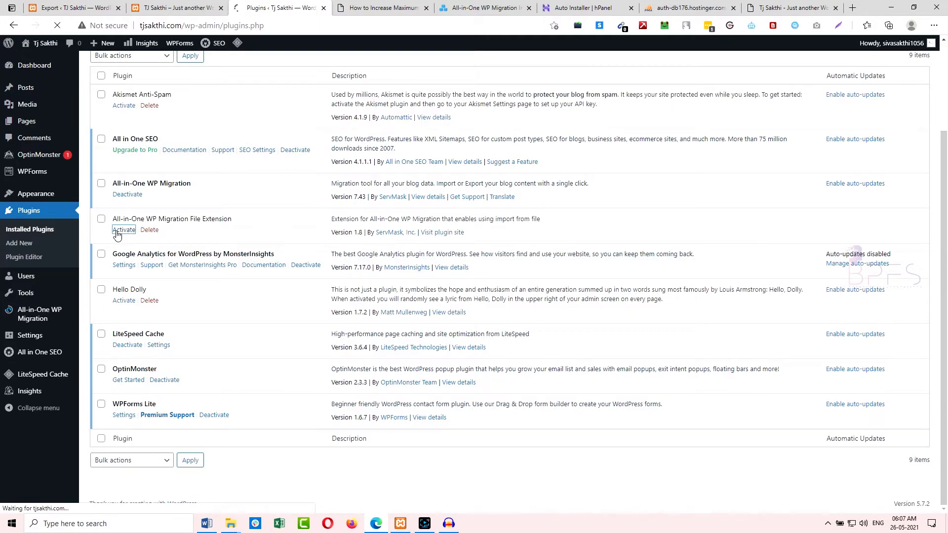
# - Open the All-in-One WP Migration import page and check the maximum upload file size
pyautogui.moveTo(38, 320)
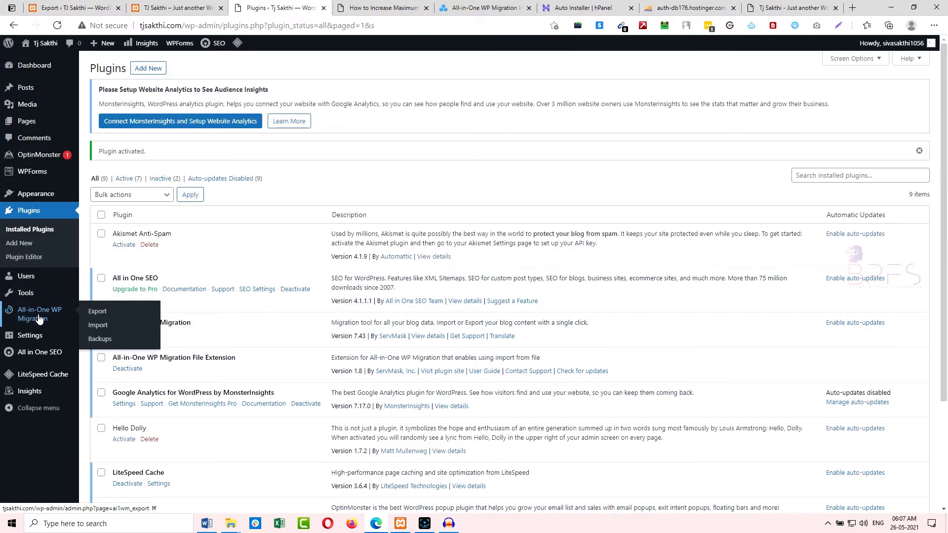
pyautogui.click(35, 318)
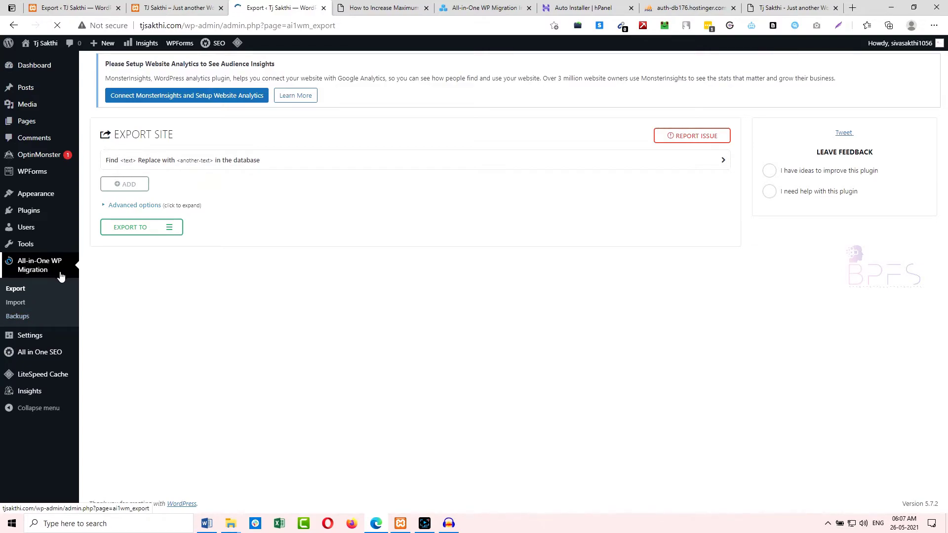
pyautogui.click(1, 308)
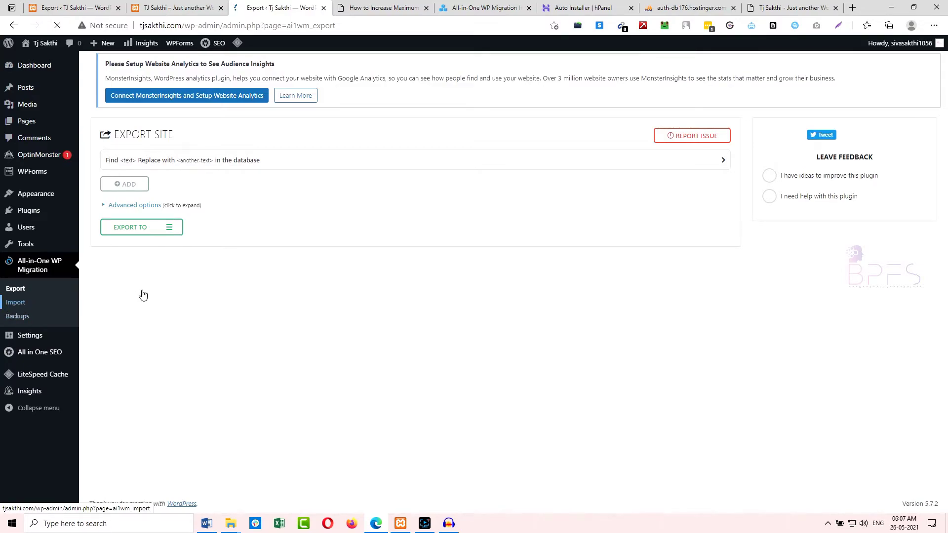
pyautogui.moveTo(170, 270); pyautogui.dragTo(197, 269)
pyautogui.click(188, 284)
pyautogui.moveTo(165, 269); pyautogui.dragTo(196, 266)
pyautogui.click(192, 283)
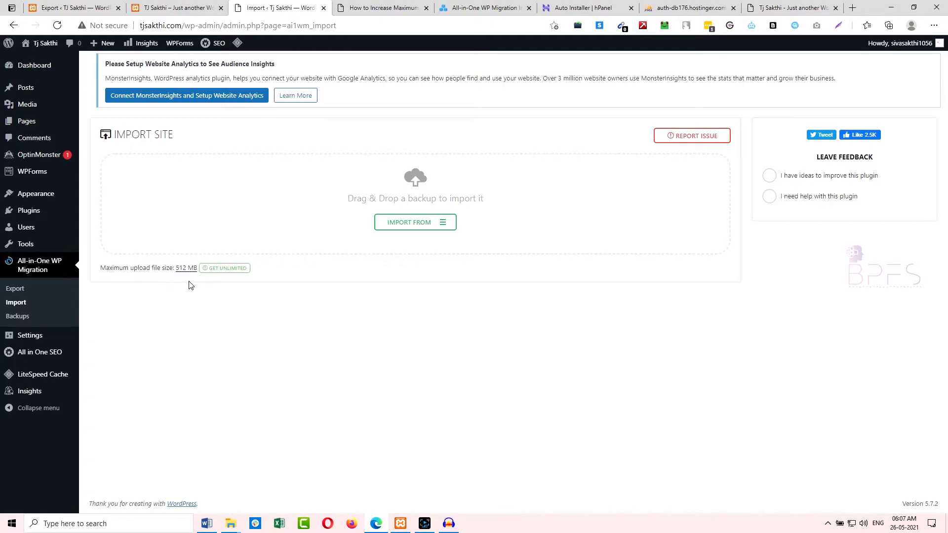
# - Start importing the localhost-tjsakthi-wordpress .wpress backup file from the desktop into tjsakthi.com
pyautogui.click(178, 6)
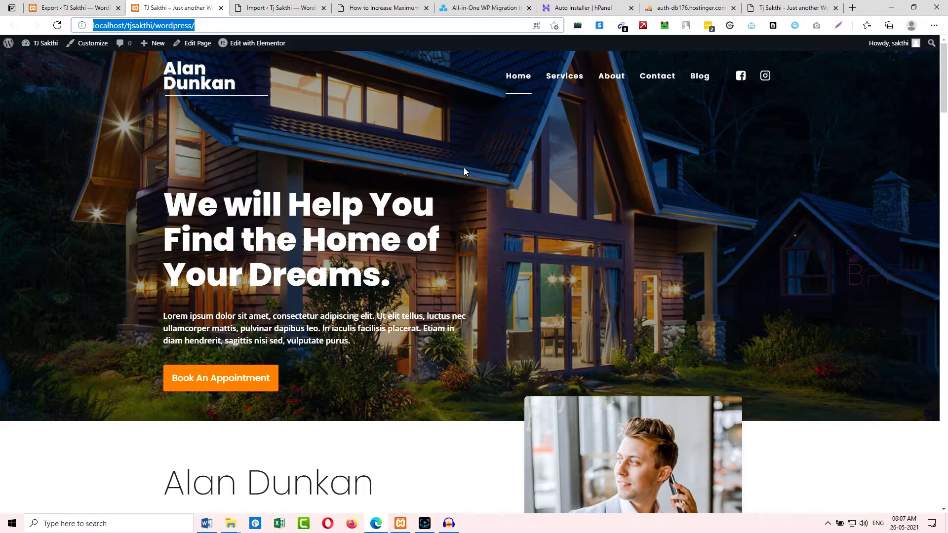
pyautogui.click(279, 8)
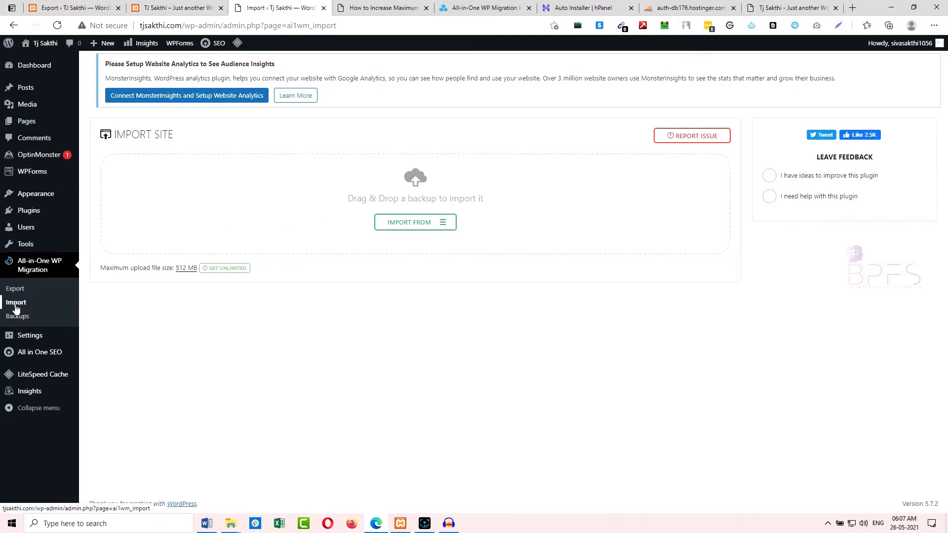
pyautogui.click(437, 225)
pyautogui.click(390, 239)
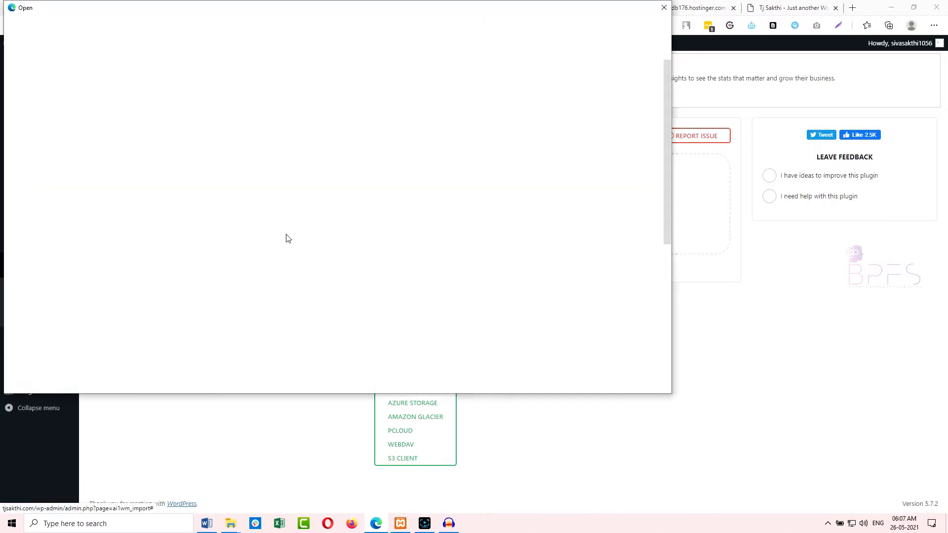
pyautogui.click(42, 124)
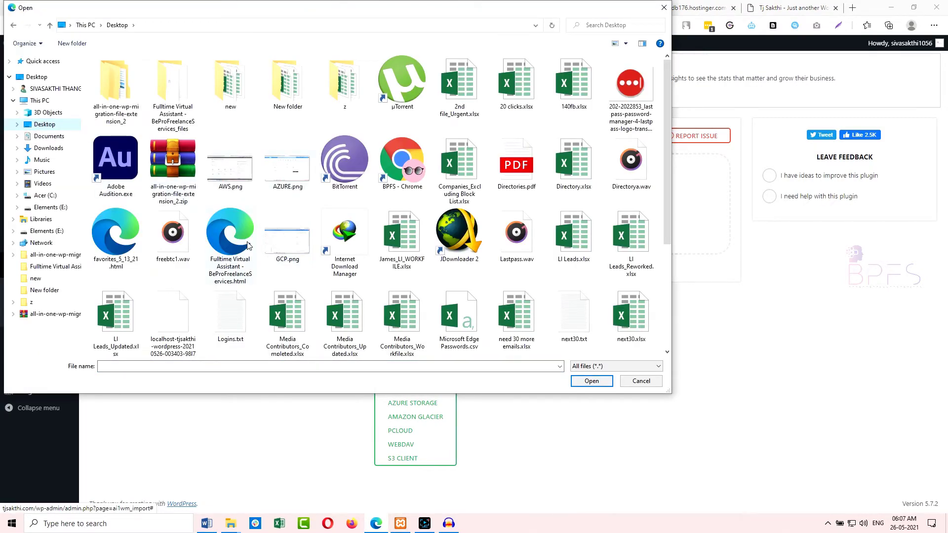
pyautogui.scroll(-3, 249, 245)
pyautogui.click(181, 210)
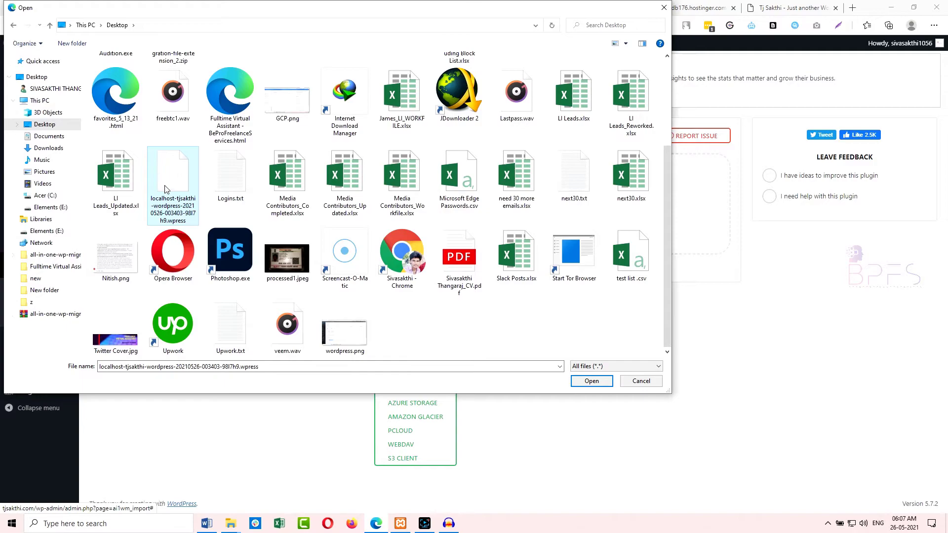
pyautogui.click(592, 381)
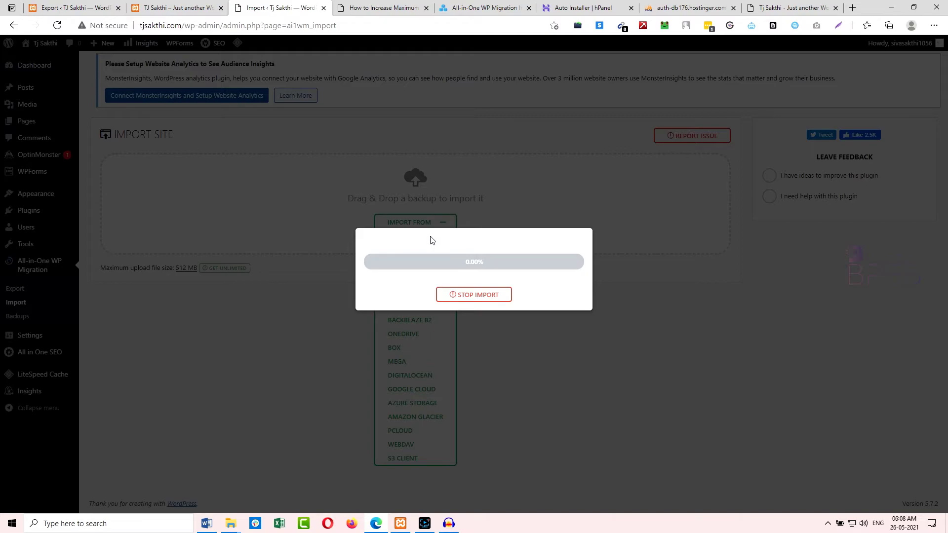
# - Proceed with overwriting the tjsakthi.com website with the uploaded backup and finish the import
pyautogui.click(179, 6)
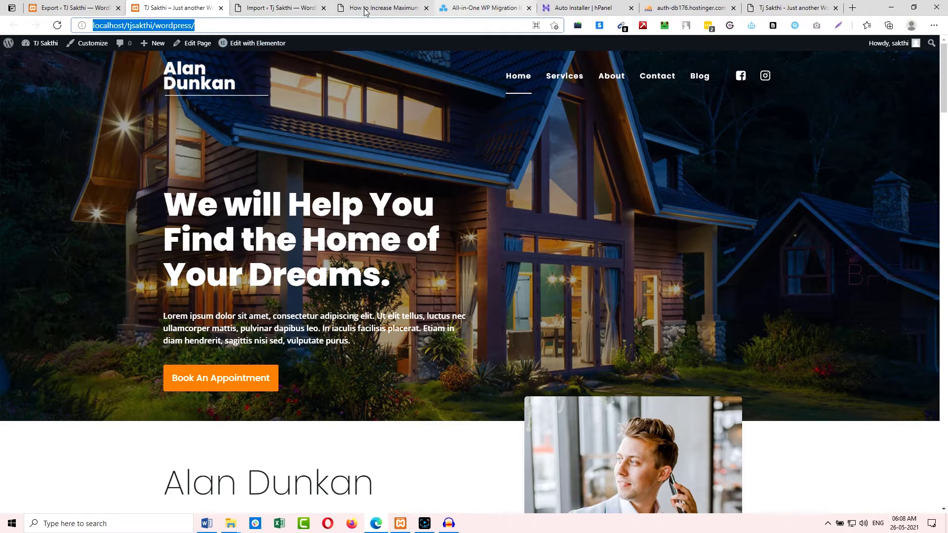
pyautogui.click(306, 7)
pyautogui.click(788, 8)
pyautogui.click(281, 7)
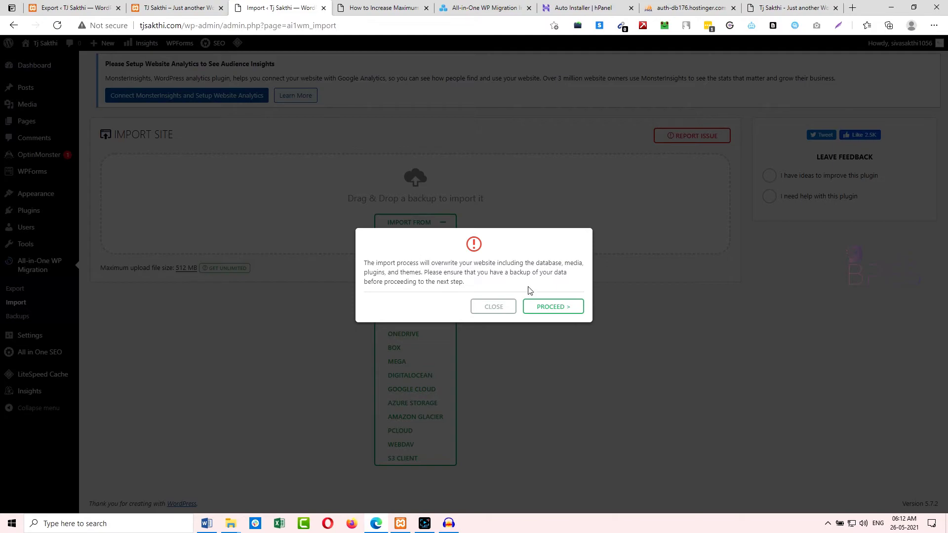
pyautogui.click(549, 308)
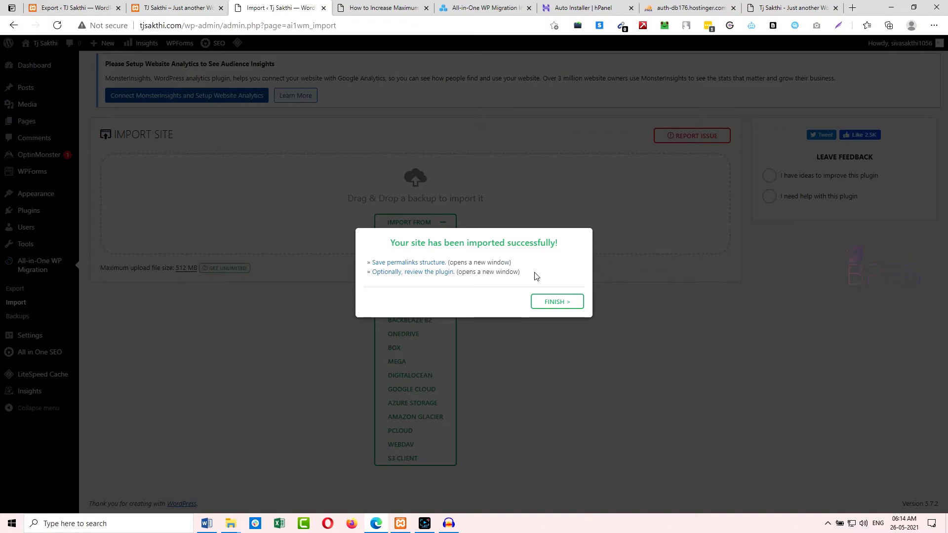
pyautogui.click(556, 302)
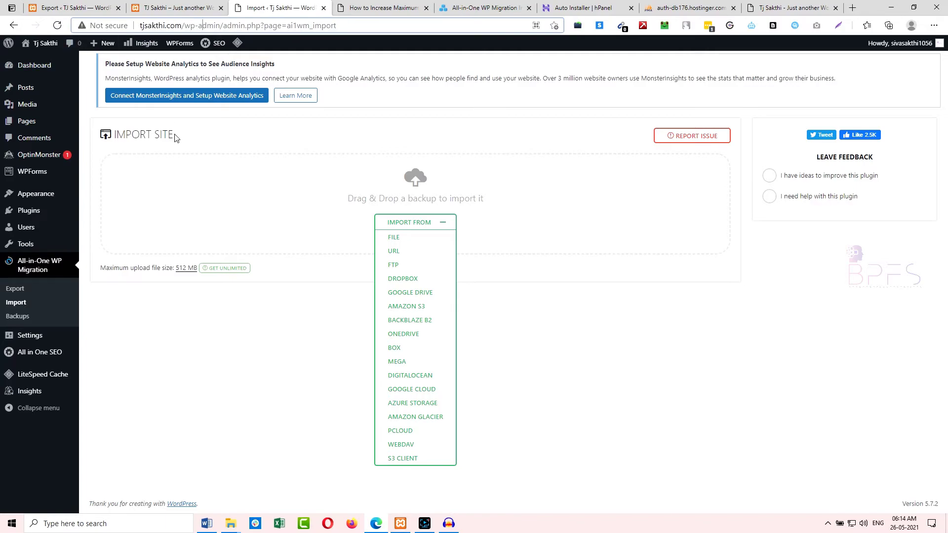
# - Visit the tjsakthi.com home page and compare it with the local site's home page
pyautogui.click(120, 3)
pyautogui.hotkey('ctrl', 'Tab')
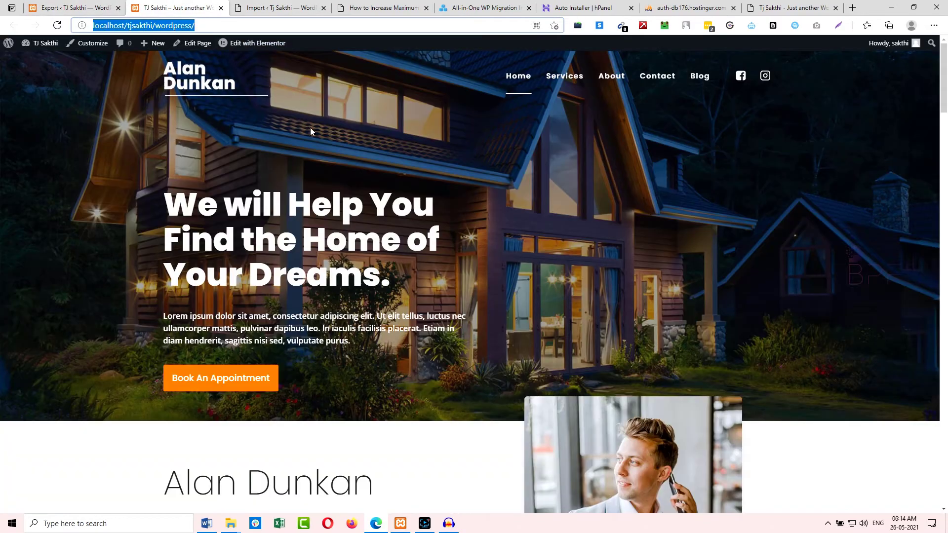
pyautogui.click(288, 8)
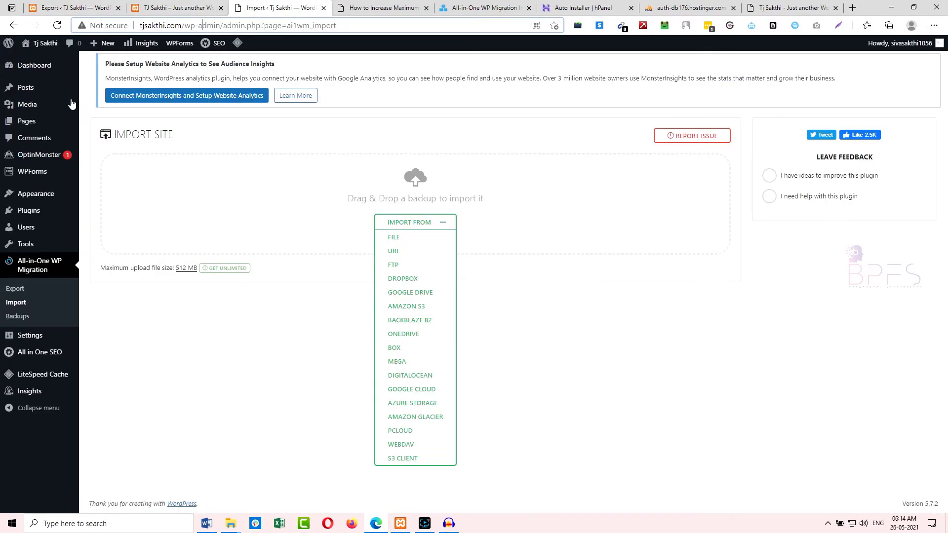
pyautogui.click(48, 44)
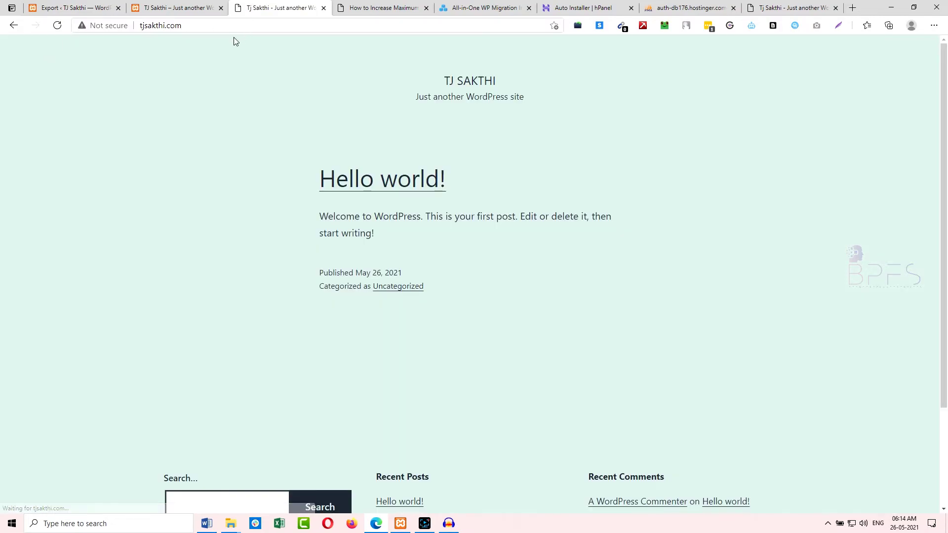
pyautogui.click(199, 4)
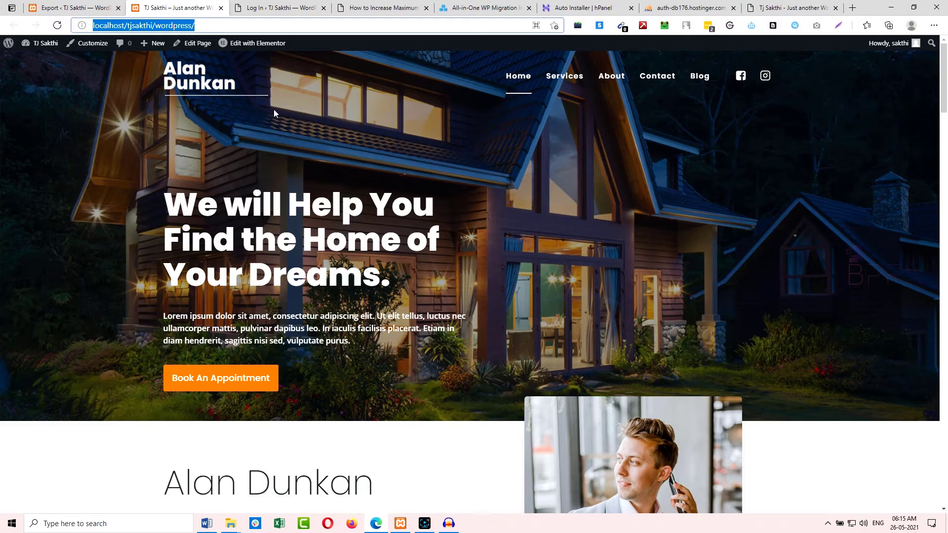
pyautogui.click(774, 7)
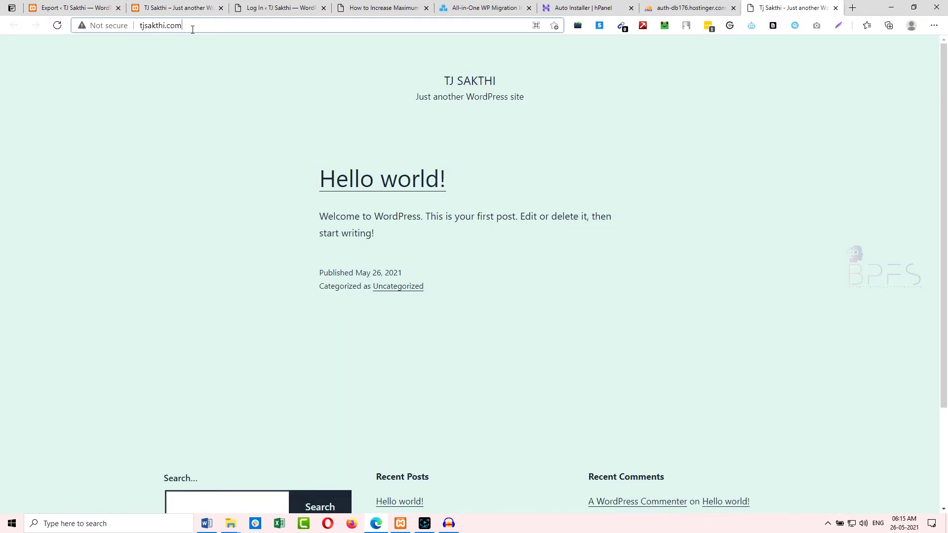
pyautogui.click(207, 7)
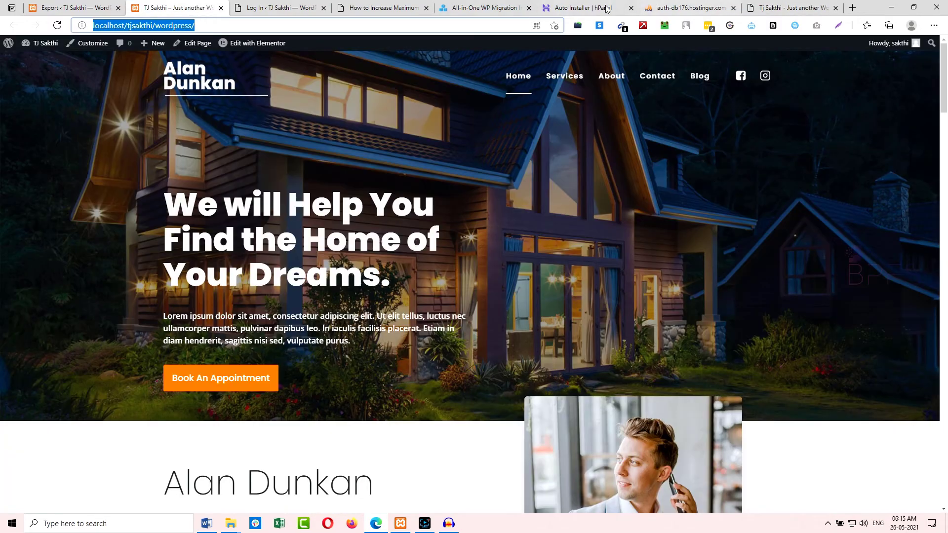
# - Check the tjsakthi.com login page against the admin username in Hostinger's application details, and return to the local site
pyautogui.click(269, 4)
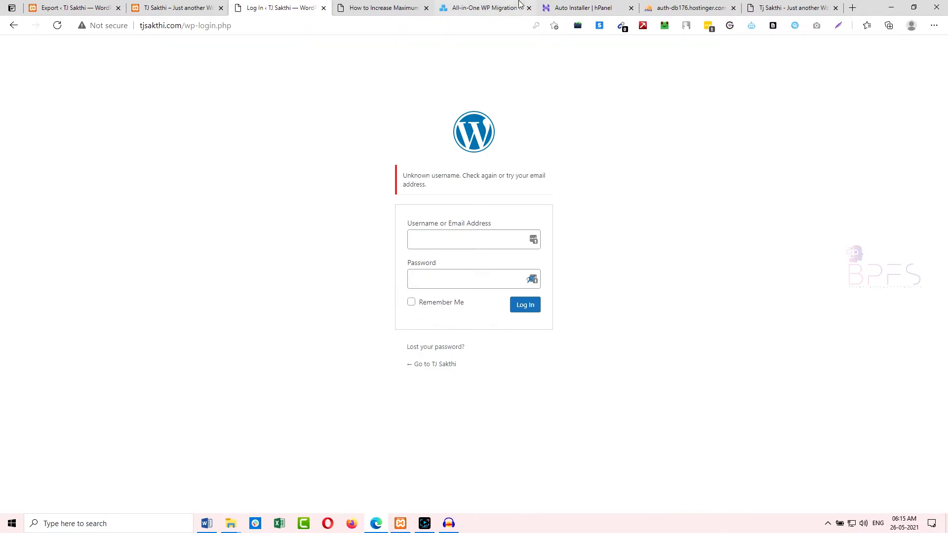
pyautogui.click(581, 8)
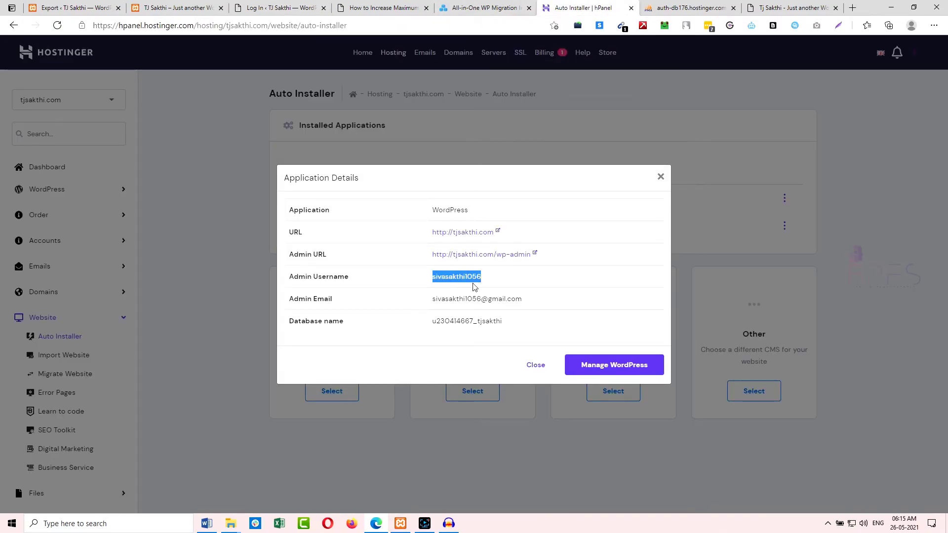
pyautogui.click(190, 4)
pyautogui.click(252, 5)
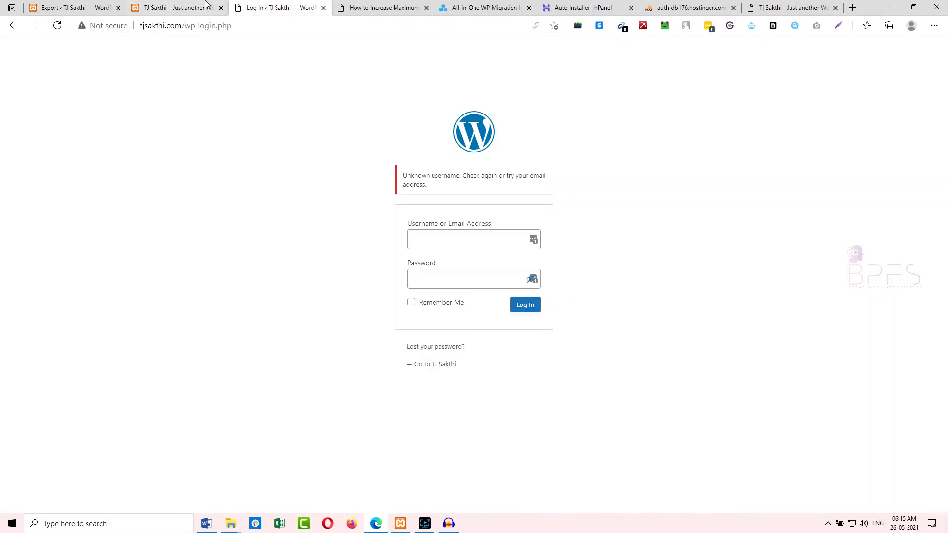
pyautogui.click(175, 7)
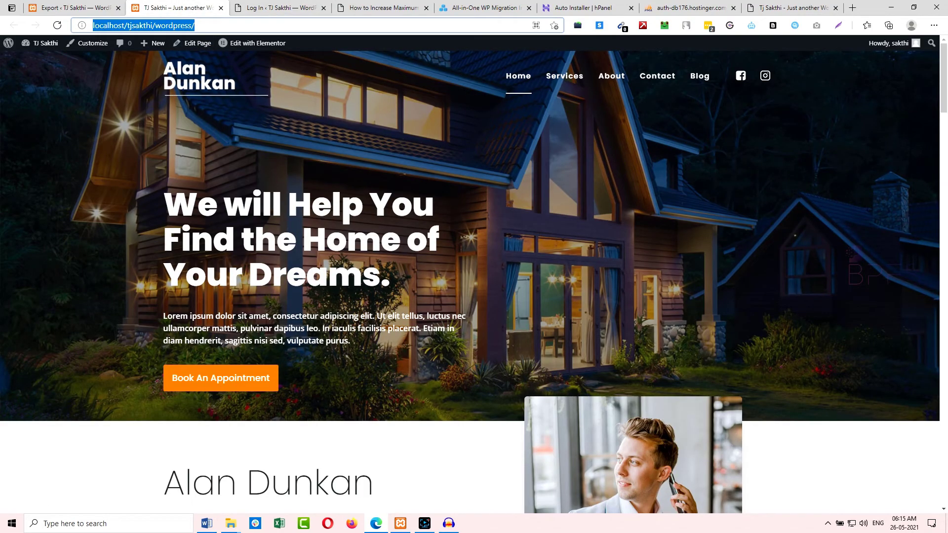
# - Look up the WordPress username in the Database Details Word document and enter it on the tjsakthi.com login page
pyautogui.click(277, 7)
pyautogui.click(178, 7)
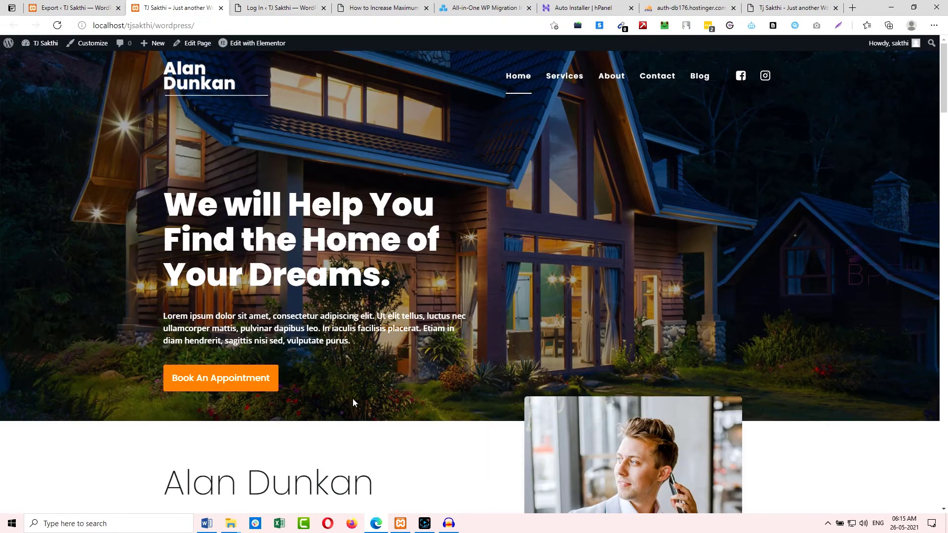
pyautogui.click(206, 524)
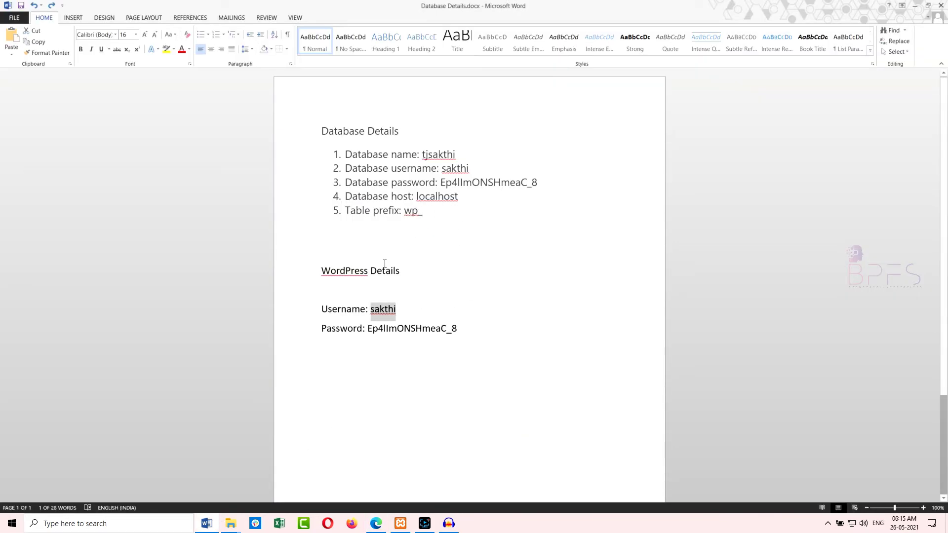
pyautogui.click(376, 523)
pyautogui.click(276, 8)
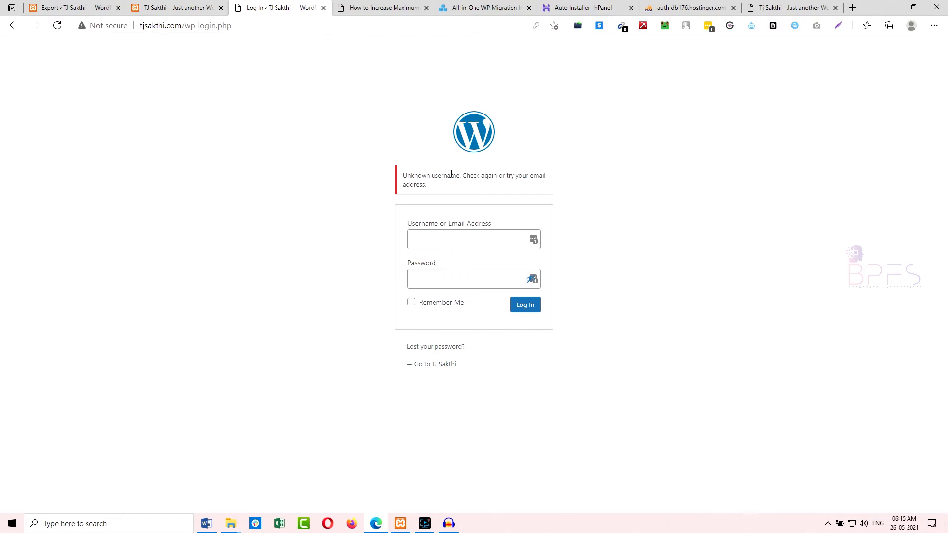
pyautogui.click(445, 243)
pyautogui.write('sakthi')
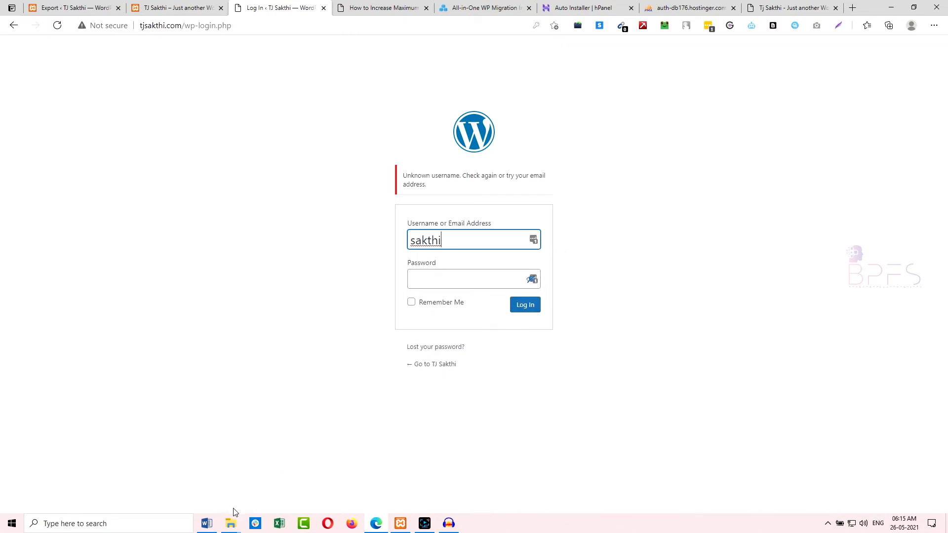
# - Copy the WordPress password from the Database Details Word document into the tjsakthi.com login form and log in
pyautogui.click(207, 524)
pyautogui.doubleClick(385, 329)
pyautogui.hotkey('ctrl', 'c')
pyautogui.click(376, 523)
pyautogui.press('Tab')
pyautogui.hotkey('ctrl', 'v')
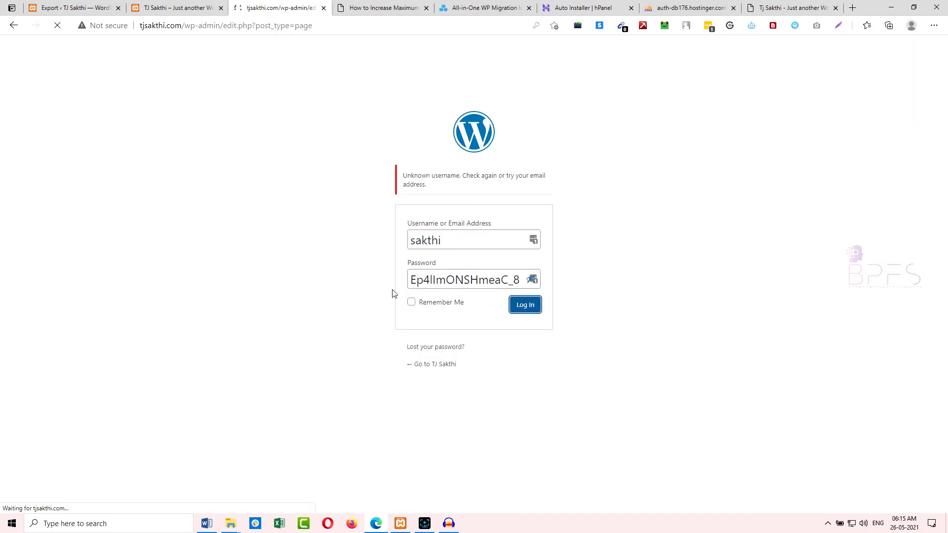
# - Compare the local site with the logged-in tjsakthi.com admin, open its Dashboard and visit the live site
pyautogui.click(139, 5)
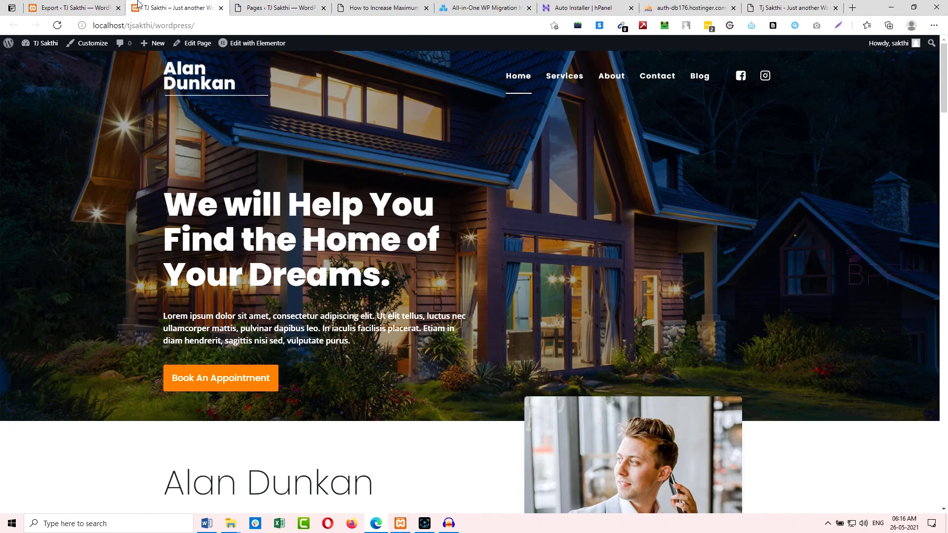
pyautogui.click(275, 5)
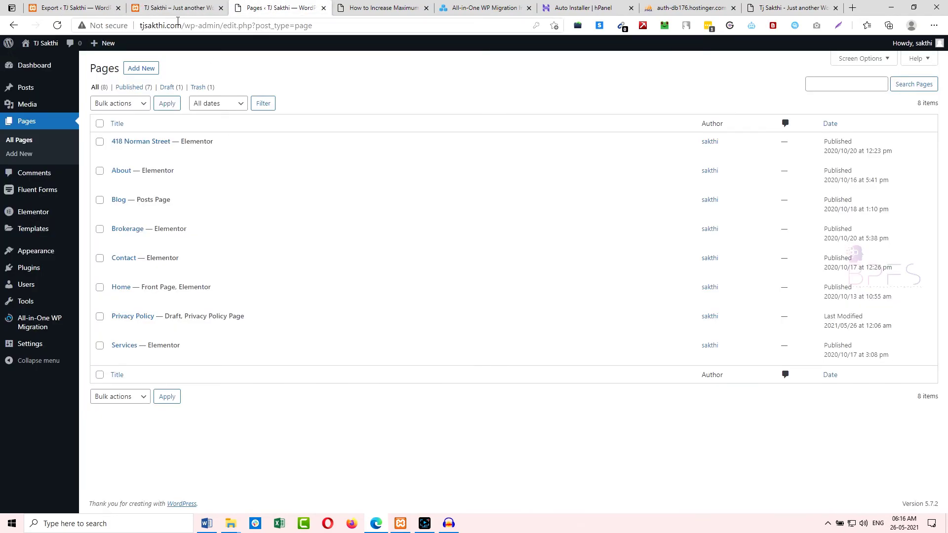
pyautogui.click(34, 65)
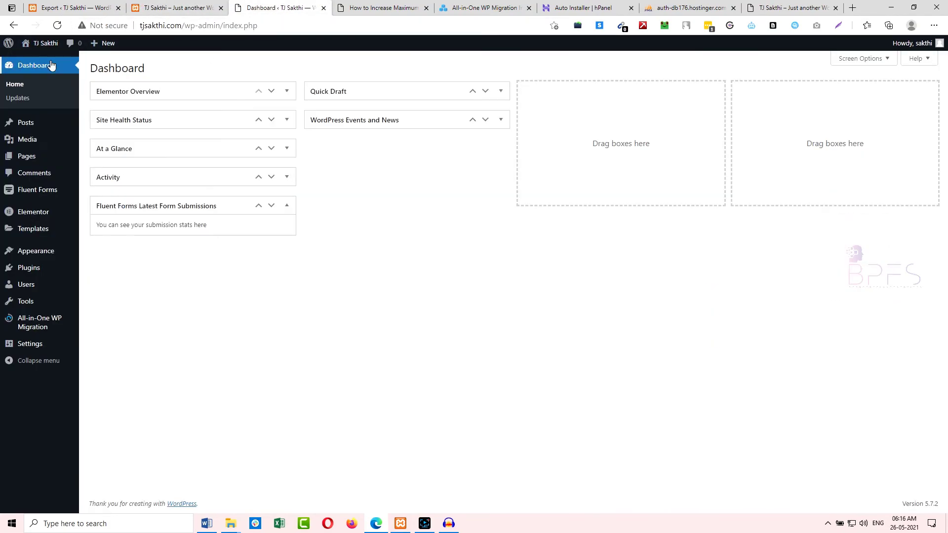
pyautogui.moveTo(42, 44)
pyautogui.click(36, 64)
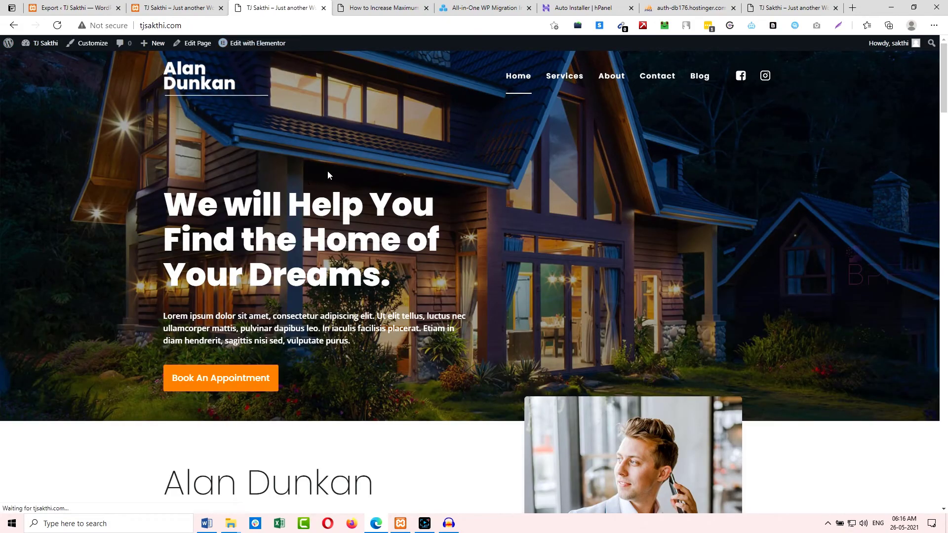
# - Compare the web addresses of the local home page and the live tjsakthi.com home page
pyautogui.click(190, 8)
pyautogui.moveTo(94, 25); pyautogui.dragTo(210, 22)
pyautogui.click(260, 5)
pyautogui.click(237, 23)
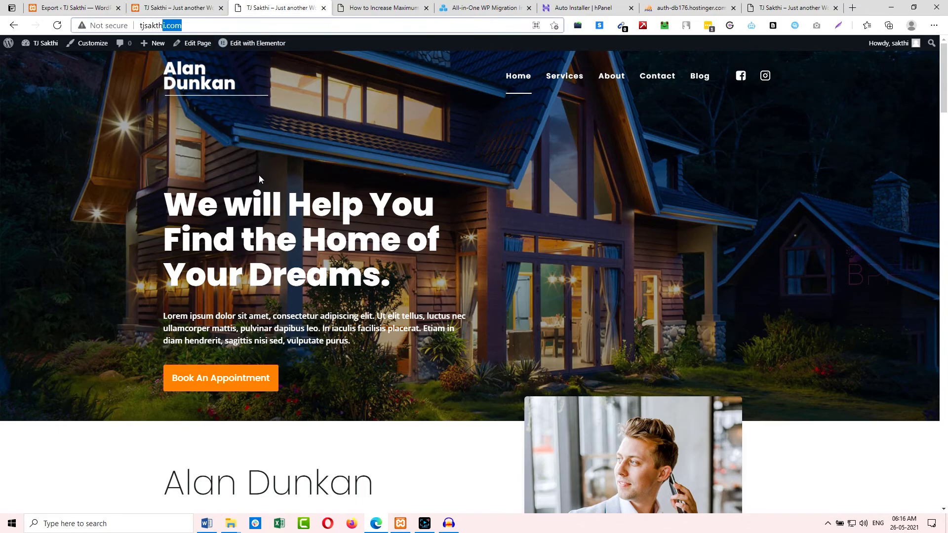
# - Look through the live home page, check the Blog link and return to Home
pyautogui.moveTo(198, 203); pyautogui.dragTo(390, 282)
pyautogui.scroll(-5, 478, 226)
pyautogui.scroll(5, 504, 182)
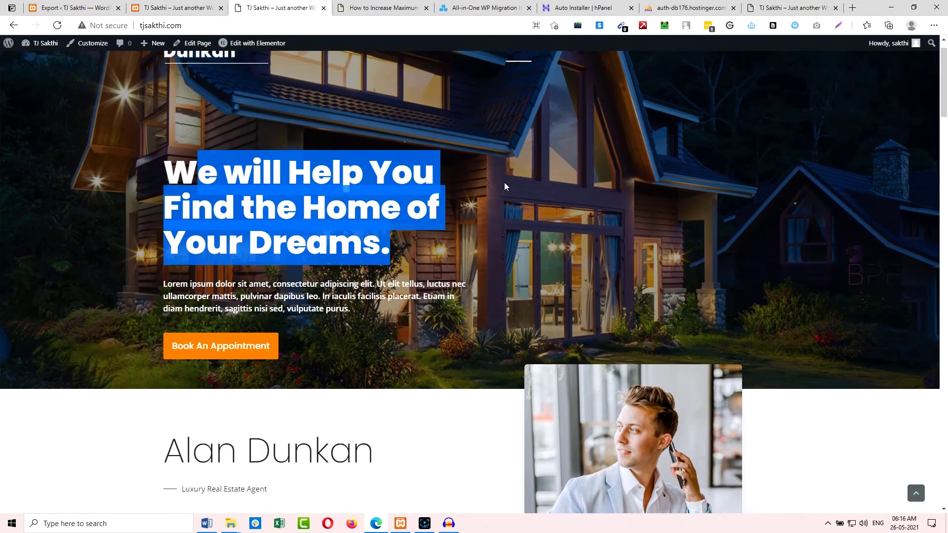
pyautogui.click(703, 83)
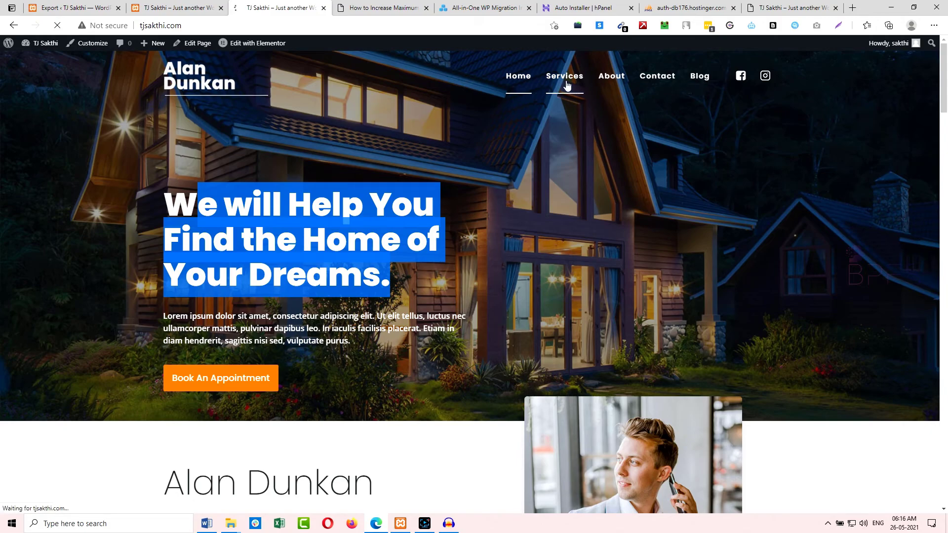
pyautogui.click(517, 77)
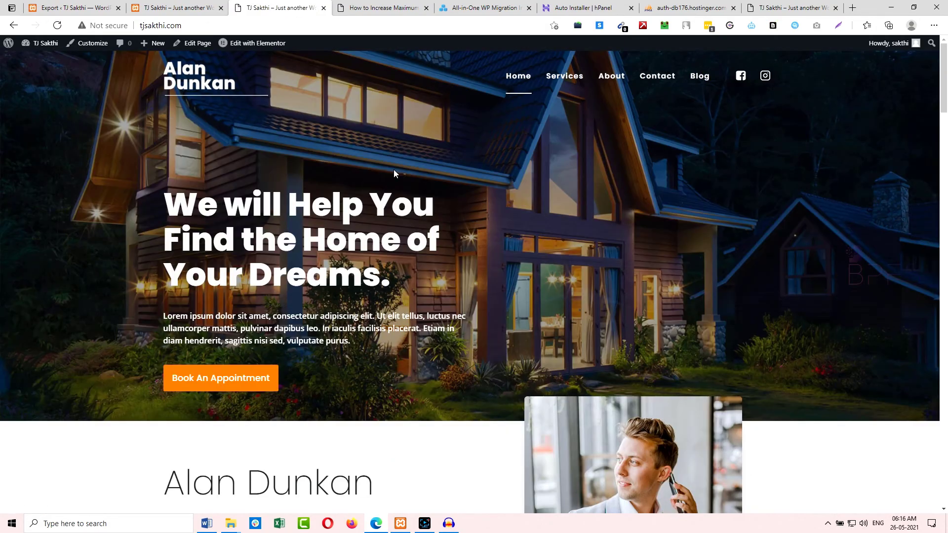
# - Review the local WordPress site, Hostinger's Auto Installer page and the live tjsakthi.com site against each other
pyautogui.click(178, 7)
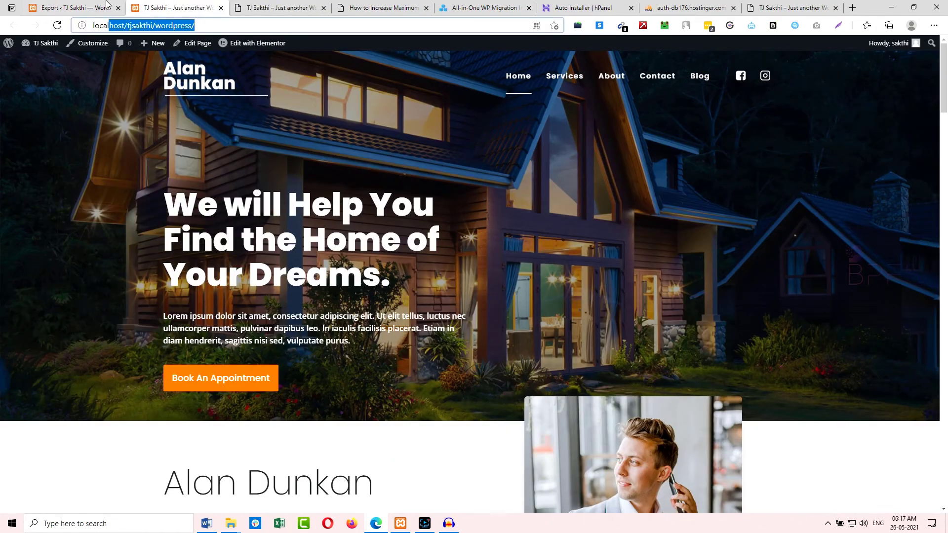
pyautogui.click(277, 4)
pyautogui.click(179, 5)
pyautogui.click(150, 103)
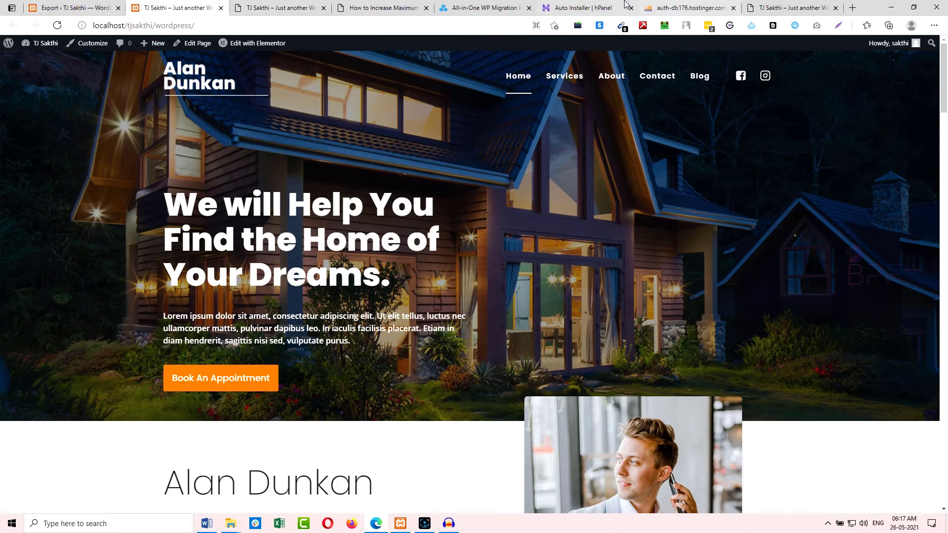
pyautogui.click(583, 7)
pyautogui.click(660, 177)
pyautogui.click(279, 7)
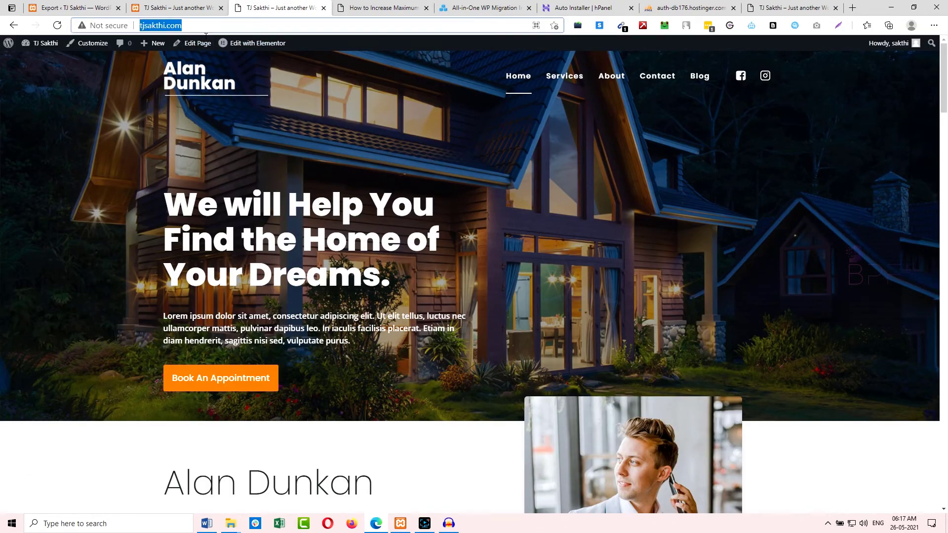
pyautogui.click(231, 523)
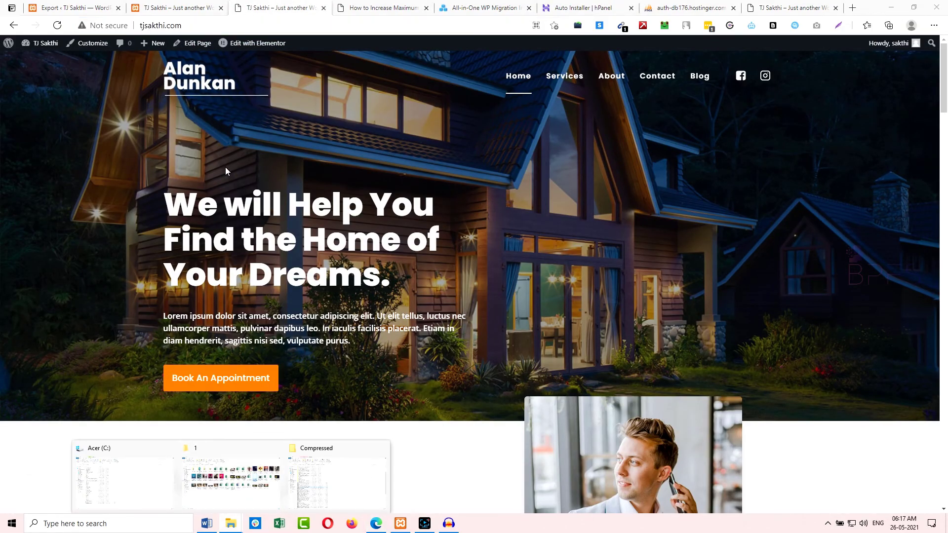
pyautogui.click(296, 25)
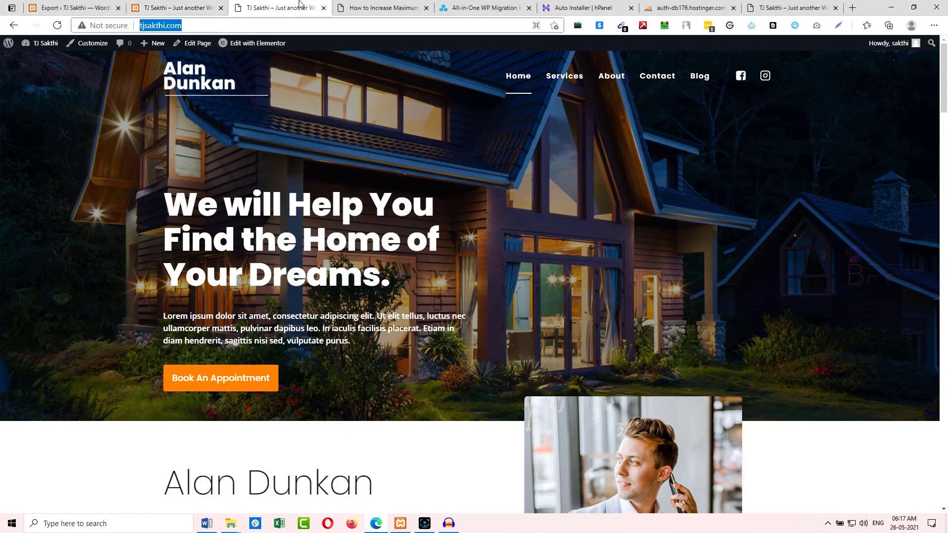
# - Stop Apache and MySQL in the XAMPP Control Panel and close it
pyautogui.click(401, 523)
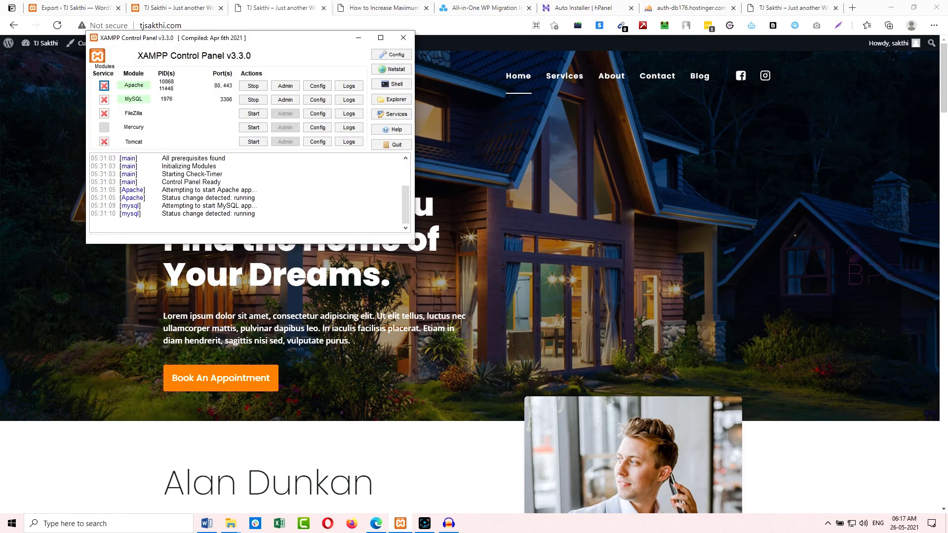
pyautogui.click(254, 86)
pyautogui.click(254, 100)
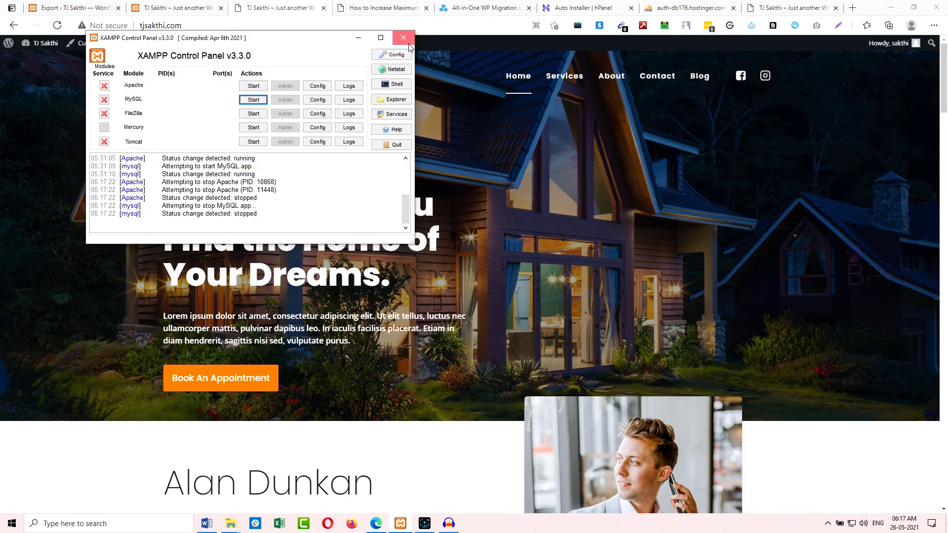
pyautogui.click(404, 37)
# - Reload tjsakthi.com with XAMPP stopped, glance at Hostinger's Auto Installer, and check the live Services, About and Blog pages
pyautogui.click(58, 25)
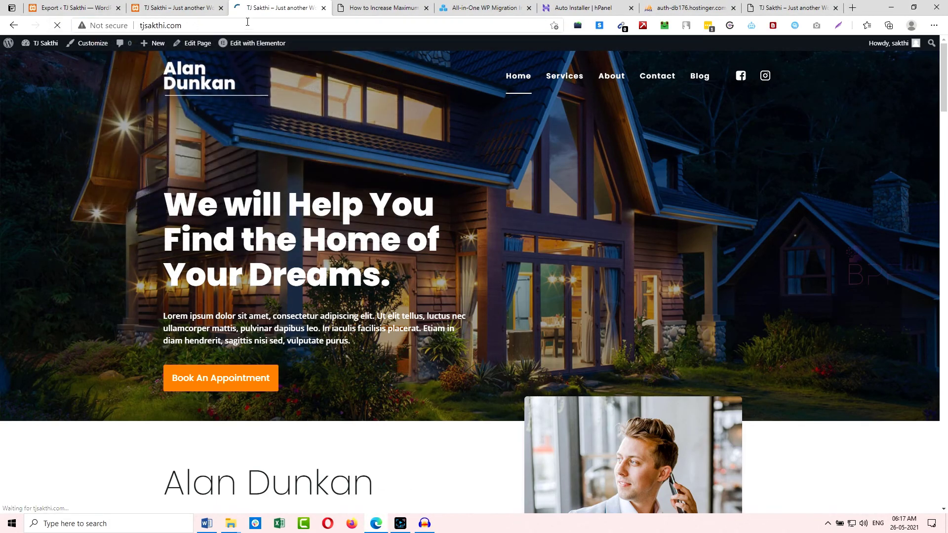
pyautogui.click(582, 7)
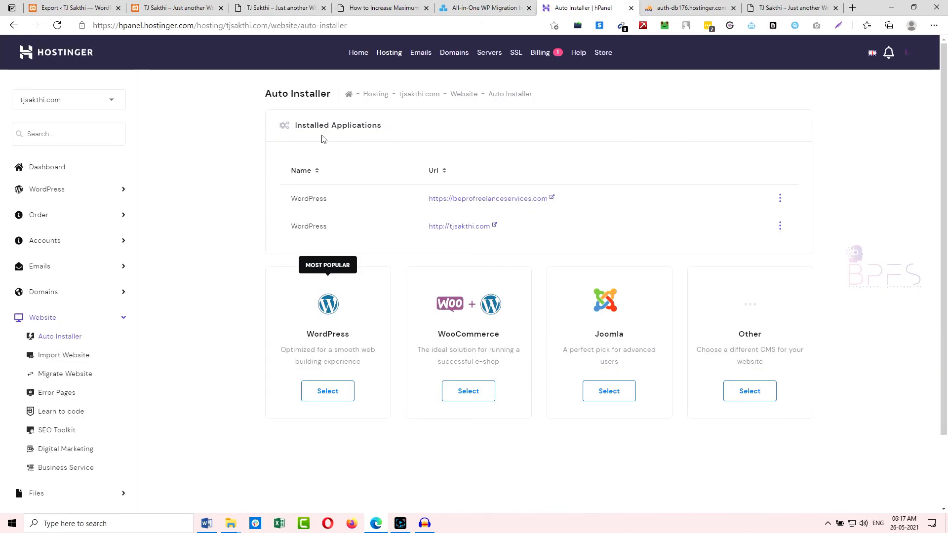
pyautogui.click(280, 8)
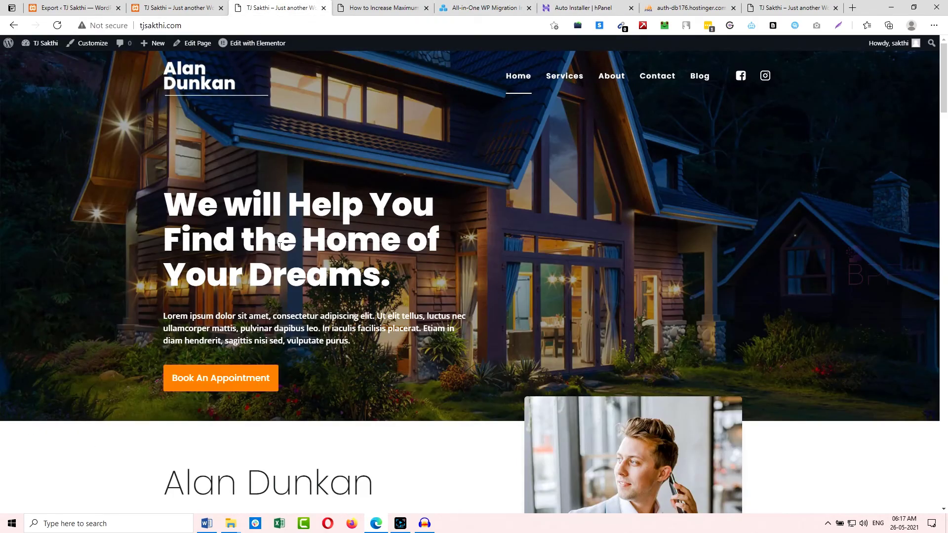
pyautogui.click(563, 77)
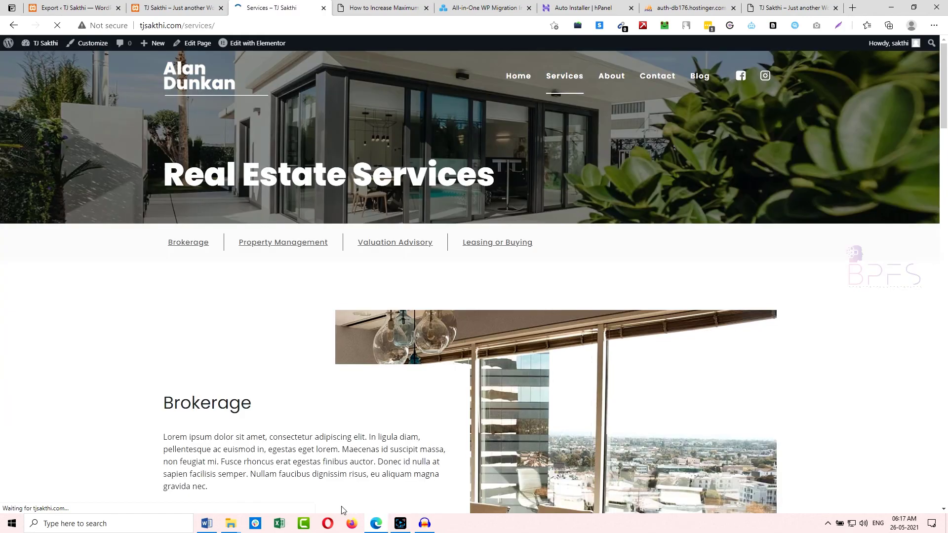
pyautogui.click(624, 77)
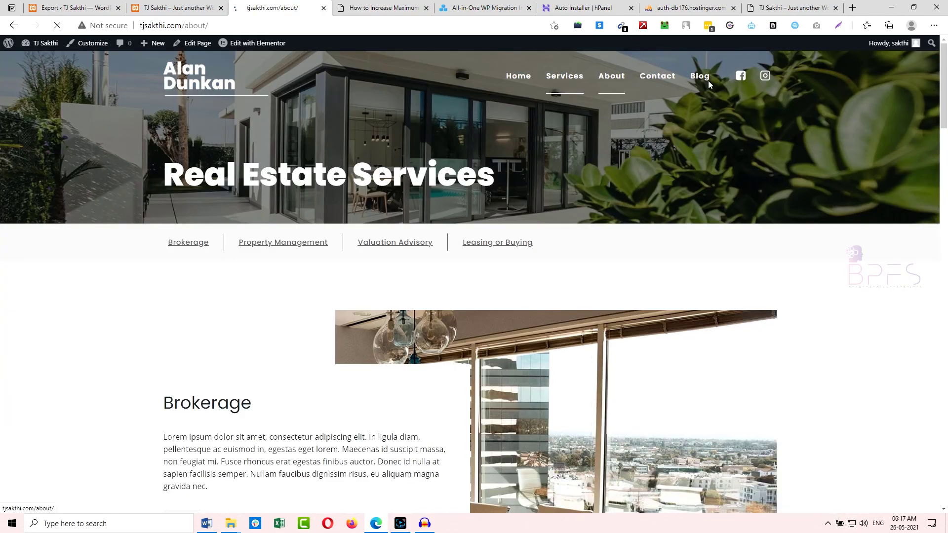
pyautogui.click(707, 81)
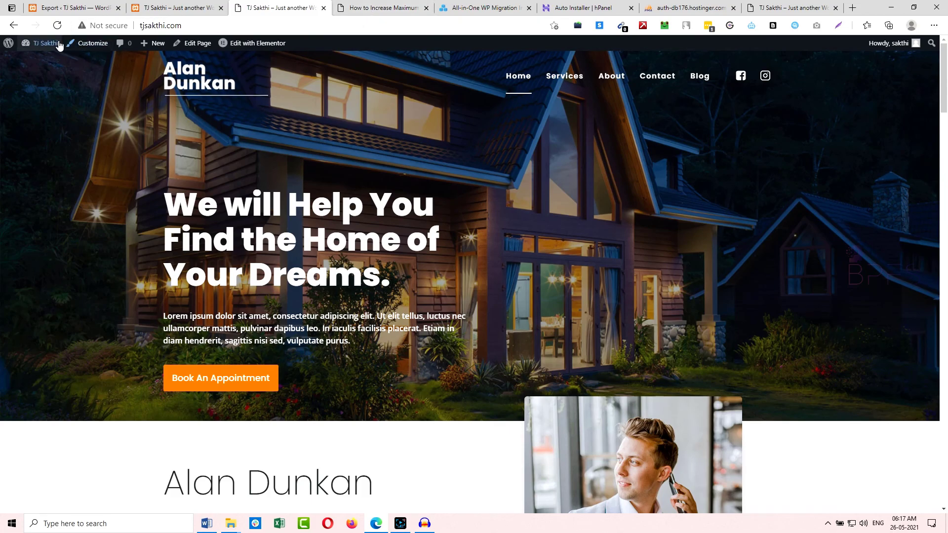
# - Open the tjsakthi.com admin Dashboard from the live site and examine its web address
pyautogui.moveTo(53, 46)
pyautogui.click(36, 61)
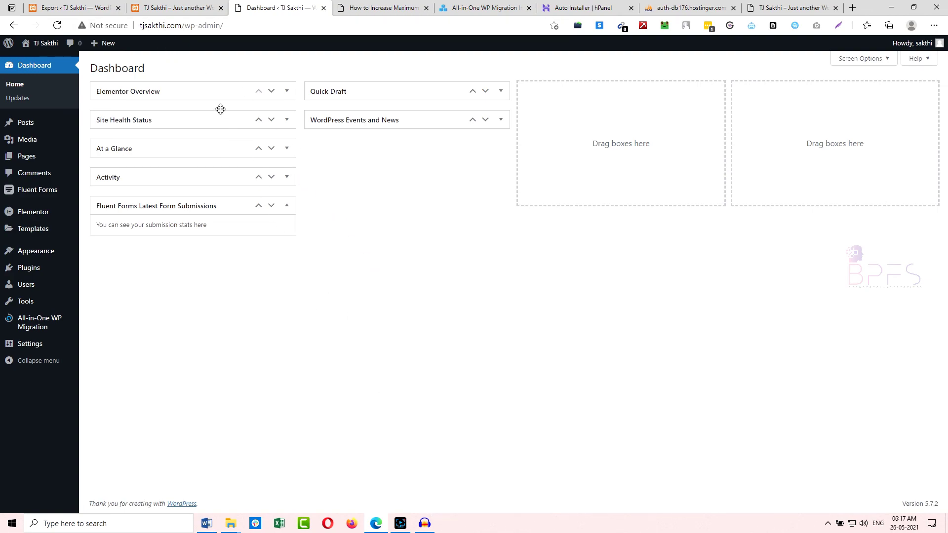
pyautogui.click(188, 26)
pyautogui.moveTo(158, 25); pyautogui.dragTo(258, 38)
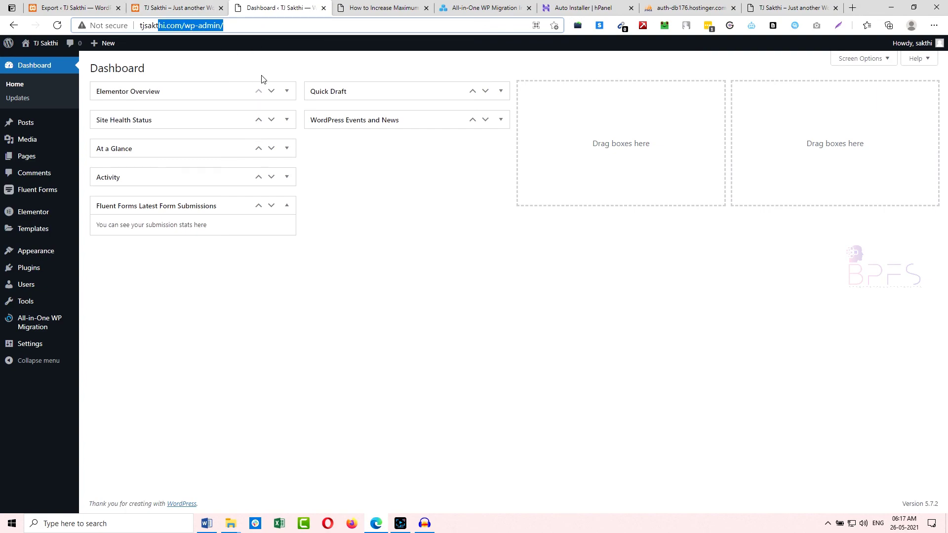